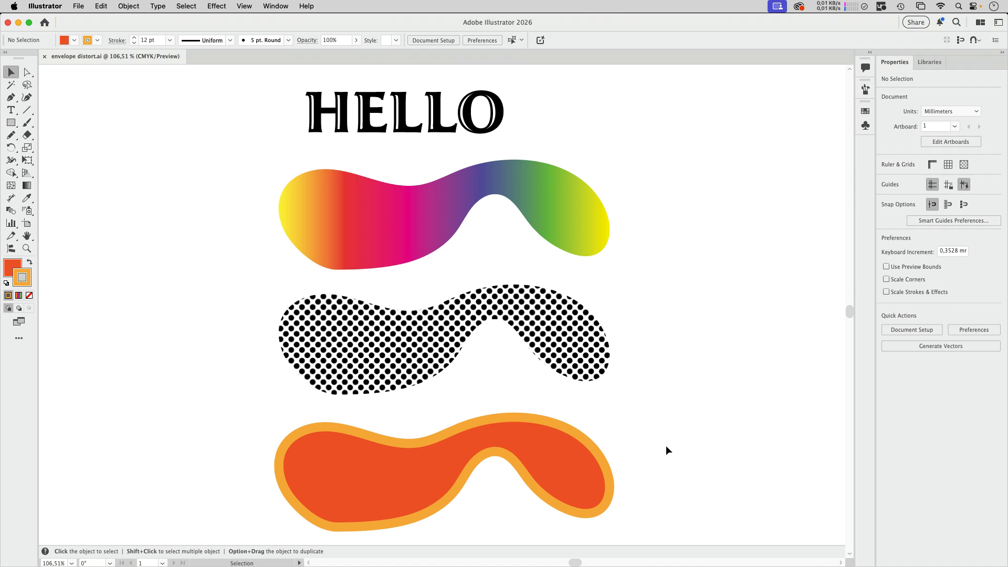
Step: Apply an Arc envelope warp with a 50% horizontal bend to the HELLO text
{"action": "left_click", "coordinate": [432, 128]}
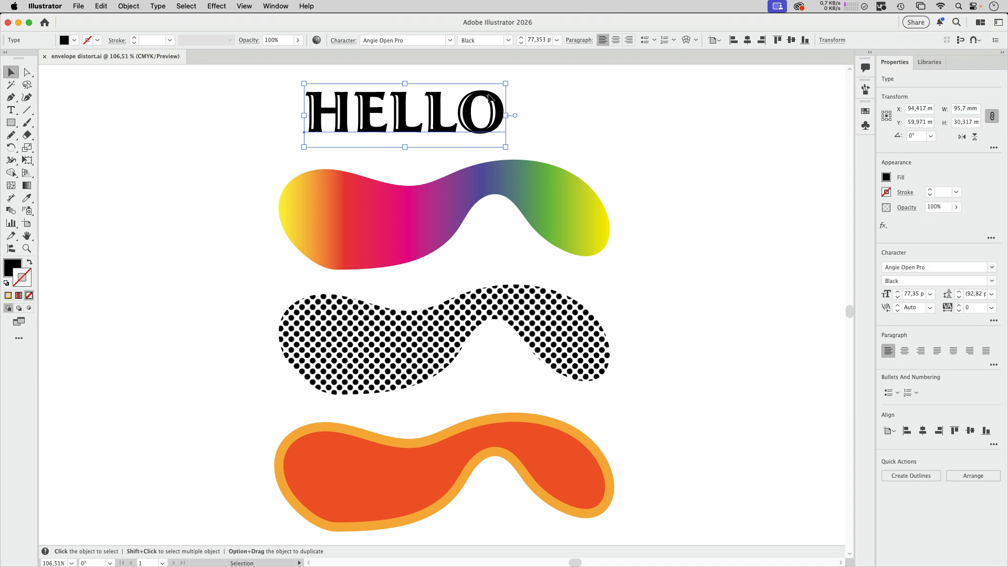
{"action": "left_click", "coordinate": [129, 7]}
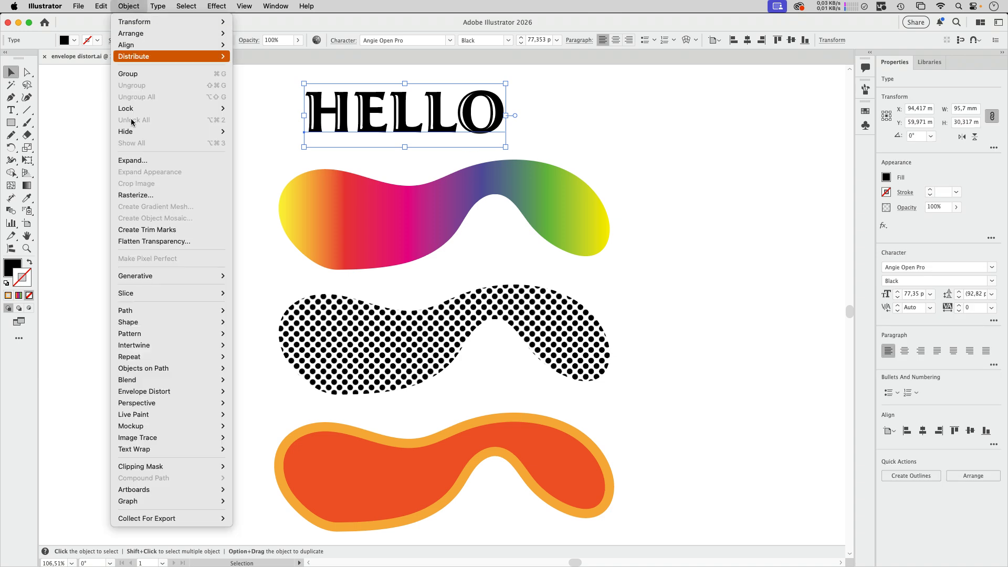
{"action": "mouse_move", "coordinate": [178, 397]}
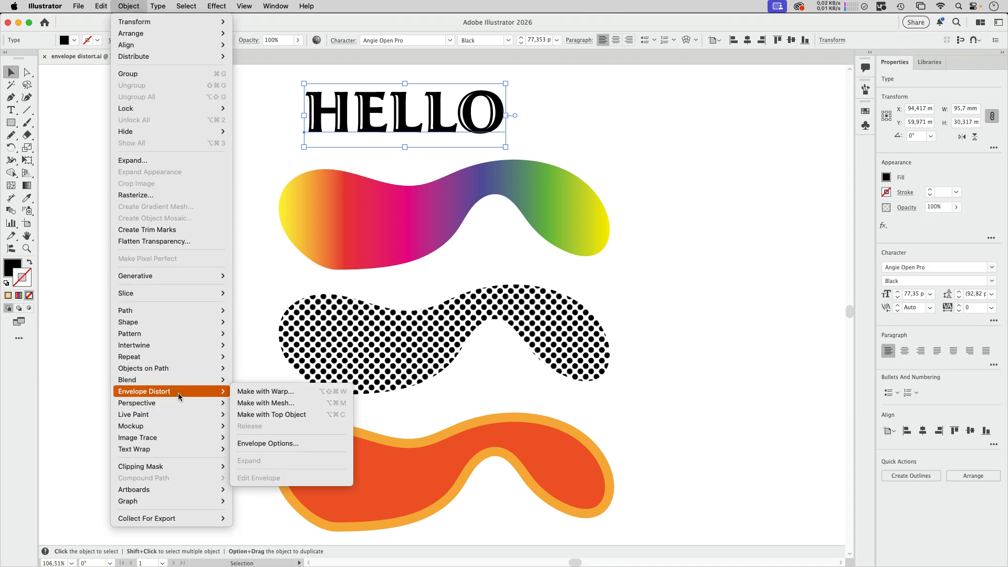
{"action": "left_click", "coordinate": [282, 398]}
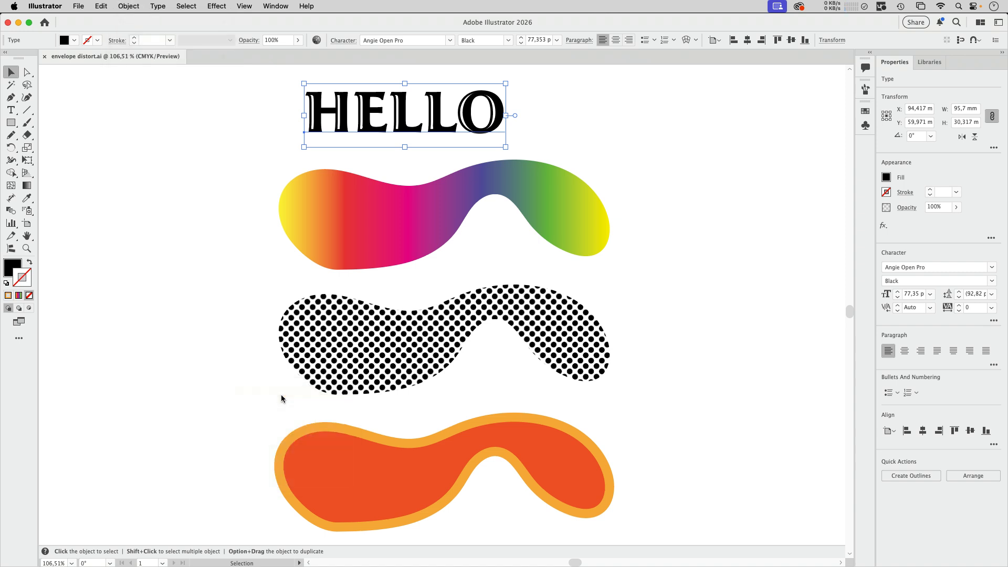
{"action": "left_click_drag", "start_coordinate": [678, 163], "coordinate": [676, 110]}
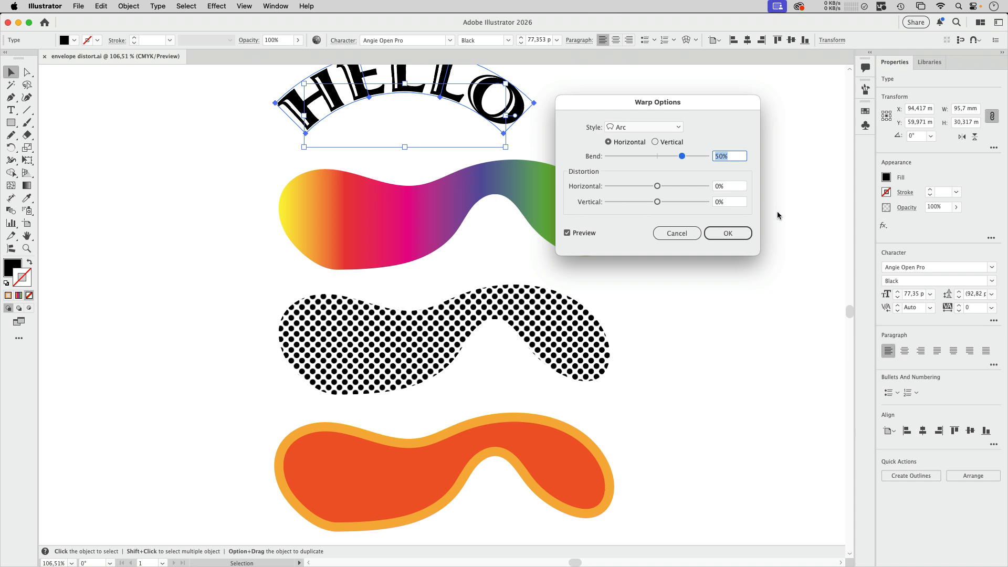
{"action": "left_click", "coordinate": [739, 234]}
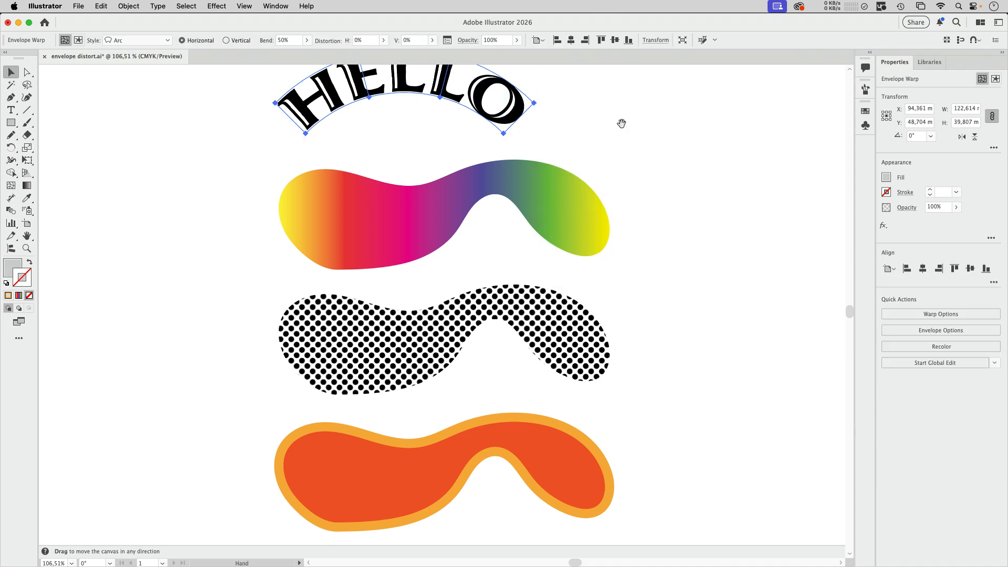
Step: Distort the HELLO envelope with the Mesh tool, pulling the upper edge near the E upward and the lower edge downward
{"action": "left_click_drag", "start_coordinate": [619, 124], "coordinate": [612, 168]}
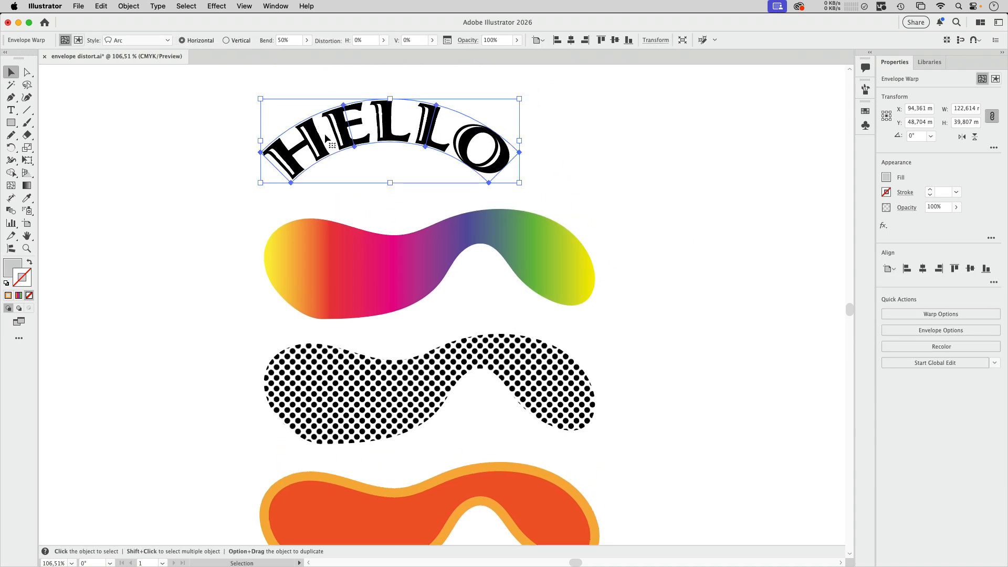
{"action": "left_click", "coordinate": [10, 186]}
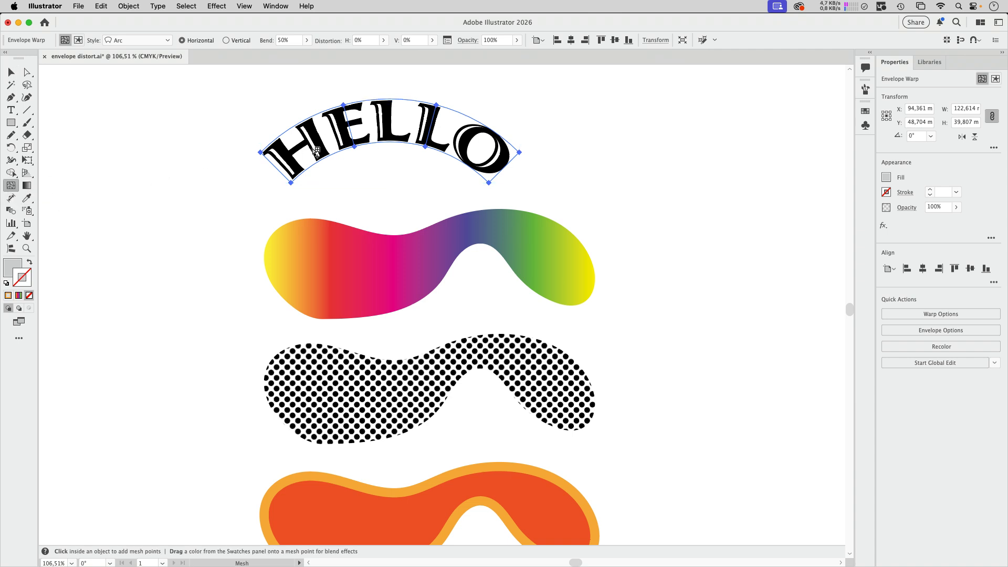
{"action": "left_click_drag", "start_coordinate": [356, 148], "coordinate": [349, 79]}
{"action": "left_click", "coordinate": [352, 159]}
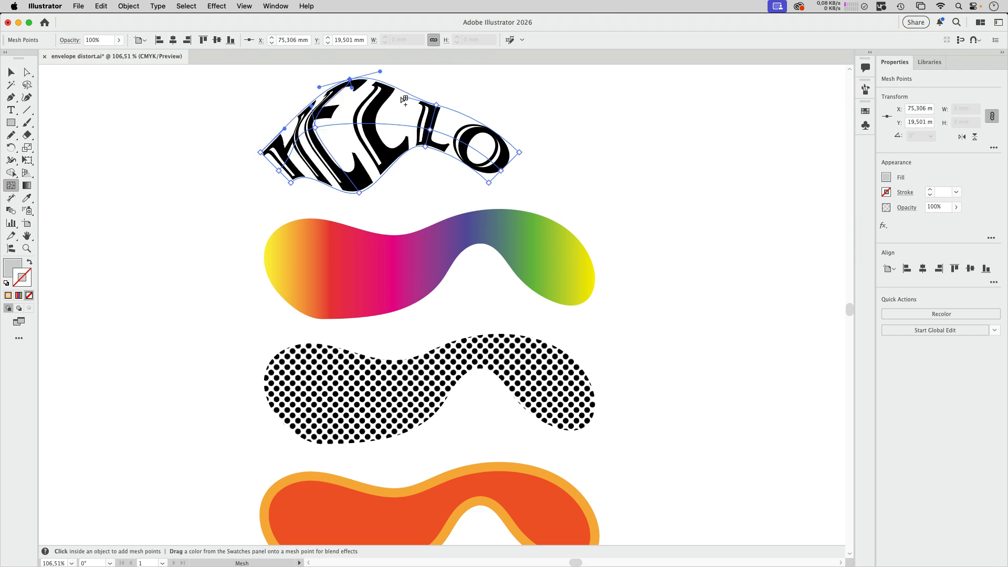
{"action": "left_click", "coordinate": [11, 72]}
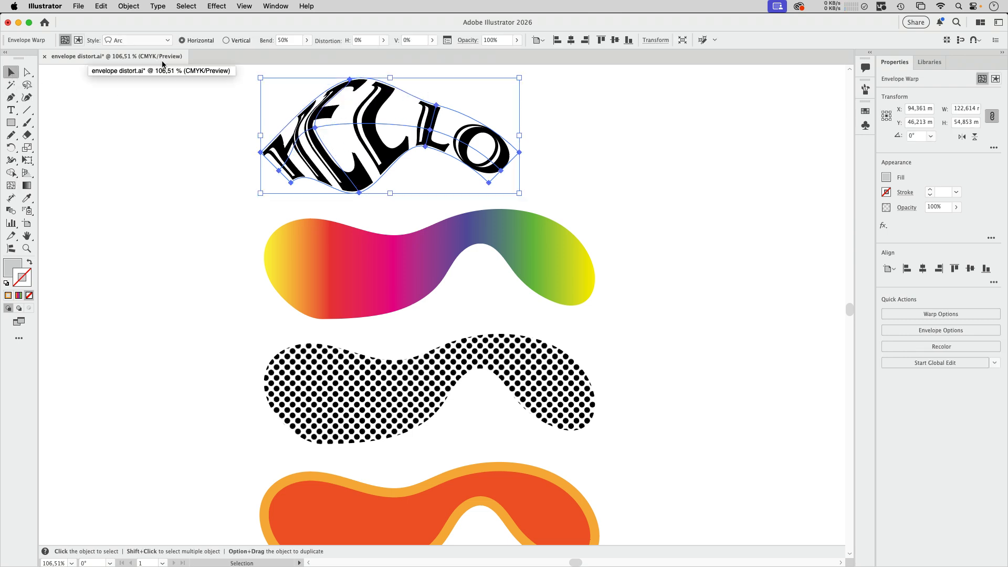
Step: Switch the HELLO envelope to editing its contents and select the letters LLO with the Type tool
{"action": "left_click", "coordinate": [78, 41]}
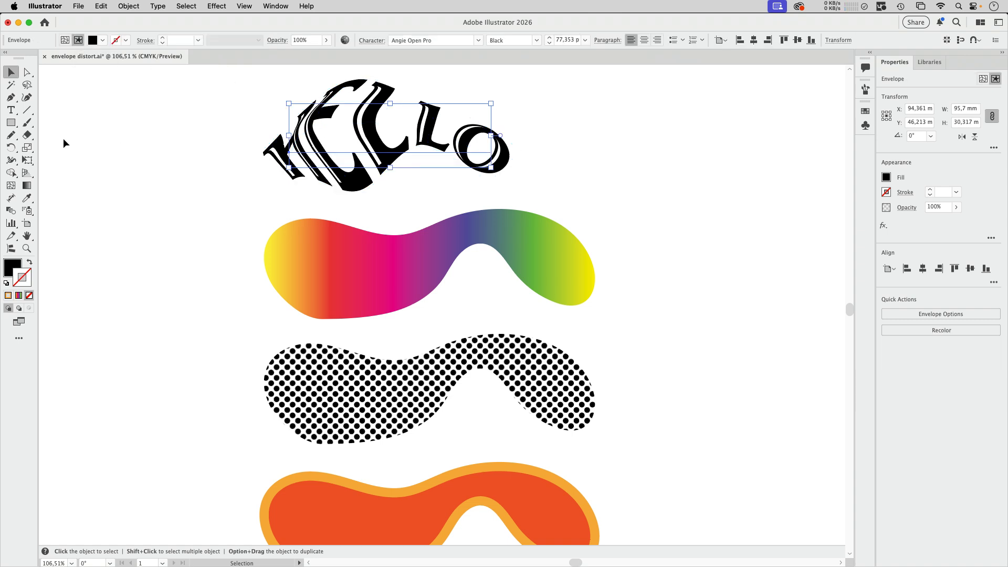
{"action": "key", "text": "t"}
{"action": "left_click_drag", "start_coordinate": [375, 134], "coordinate": [490, 129]}
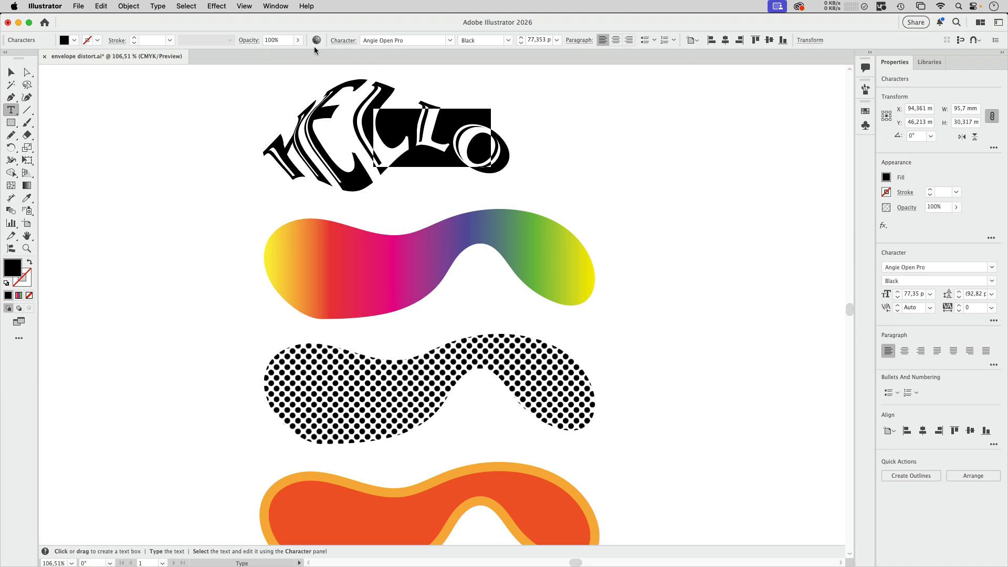
Step: Inspect the undistorted HELLO text in Outline view, return to GPU Preview and deselect the text
{"action": "left_click", "coordinate": [242, 8]}
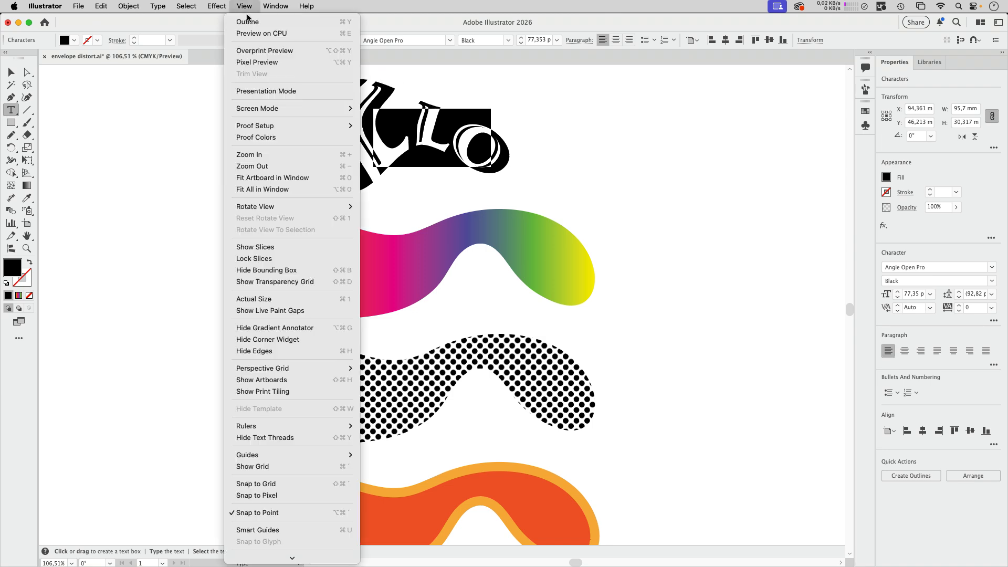
{"action": "left_click", "coordinate": [248, 22]}
{"action": "left_click", "coordinate": [216, 6]}
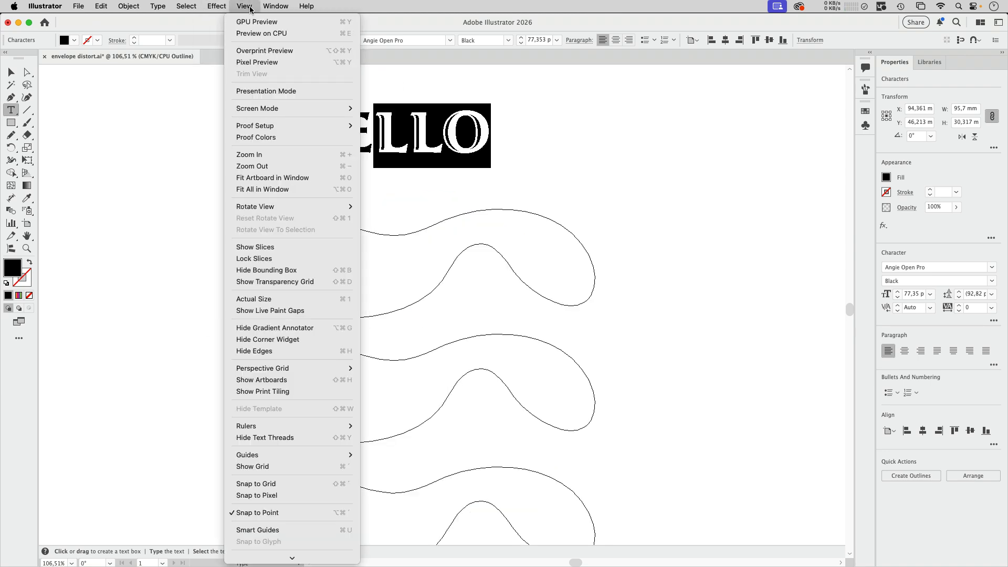
{"action": "left_click", "coordinate": [257, 22]}
{"action": "left_click", "coordinate": [11, 71]}
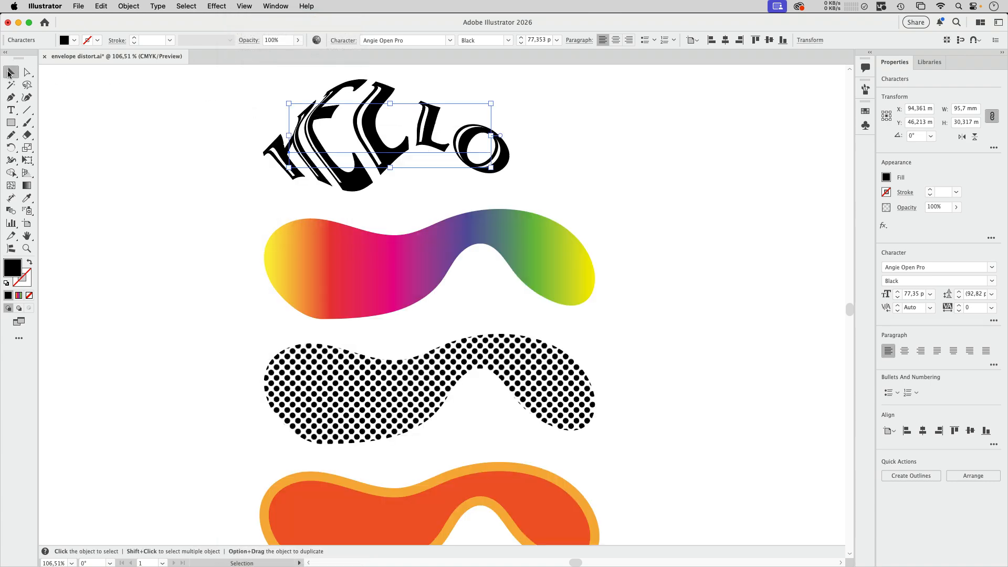
{"action": "left_click", "coordinate": [158, 160]}
Step: Apply a horizontal Arc envelope warp with 50% bend to the rainbow gradient shape and move it down below the HELLO text
{"action": "left_click", "coordinate": [289, 273]}
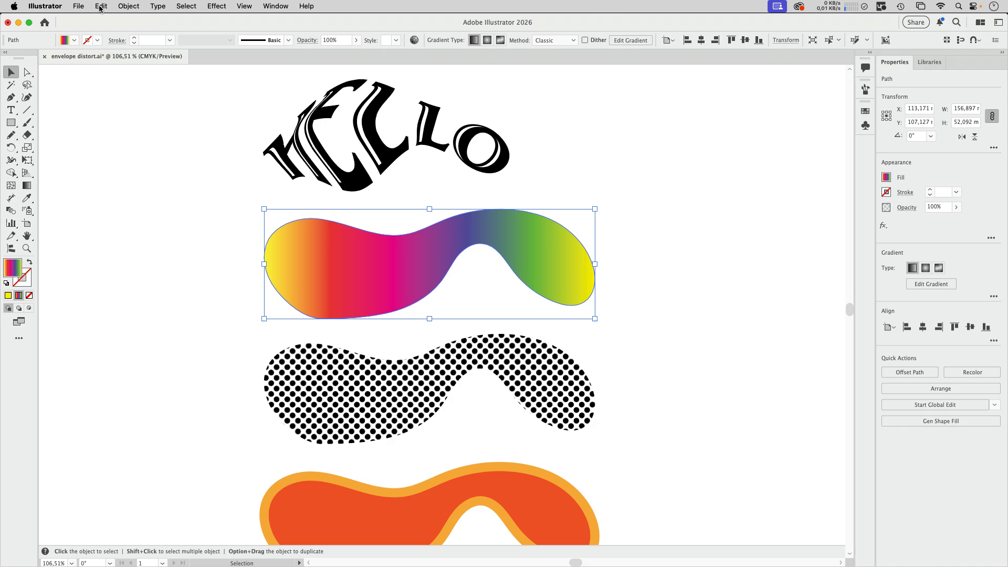
{"action": "left_click", "coordinate": [129, 5]}
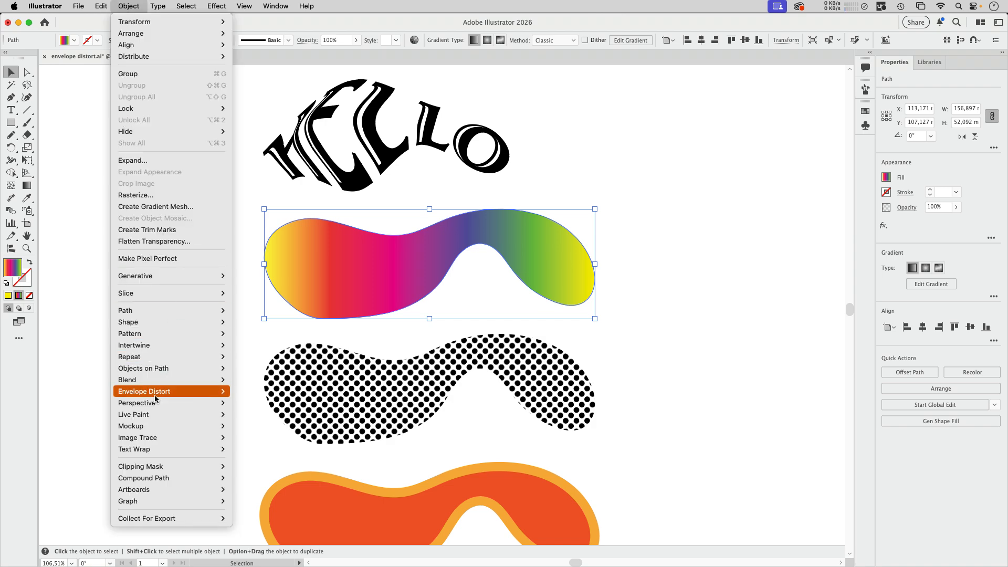
{"action": "mouse_move", "coordinate": [157, 392]}
{"action": "left_click", "coordinate": [270, 393]}
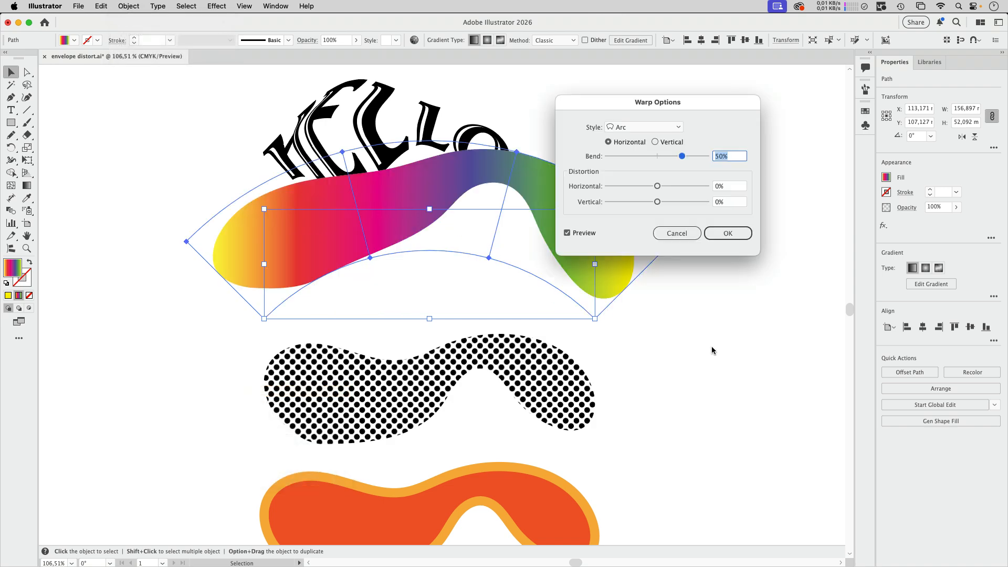
{"action": "left_click", "coordinate": [724, 232]}
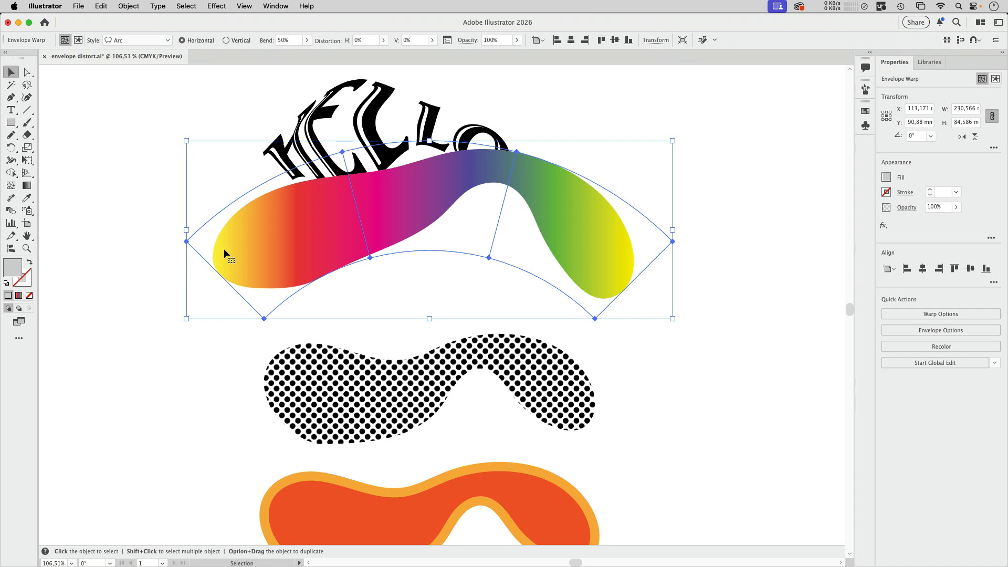
{"action": "left_click_drag", "start_coordinate": [346, 222], "coordinate": [323, 260]}
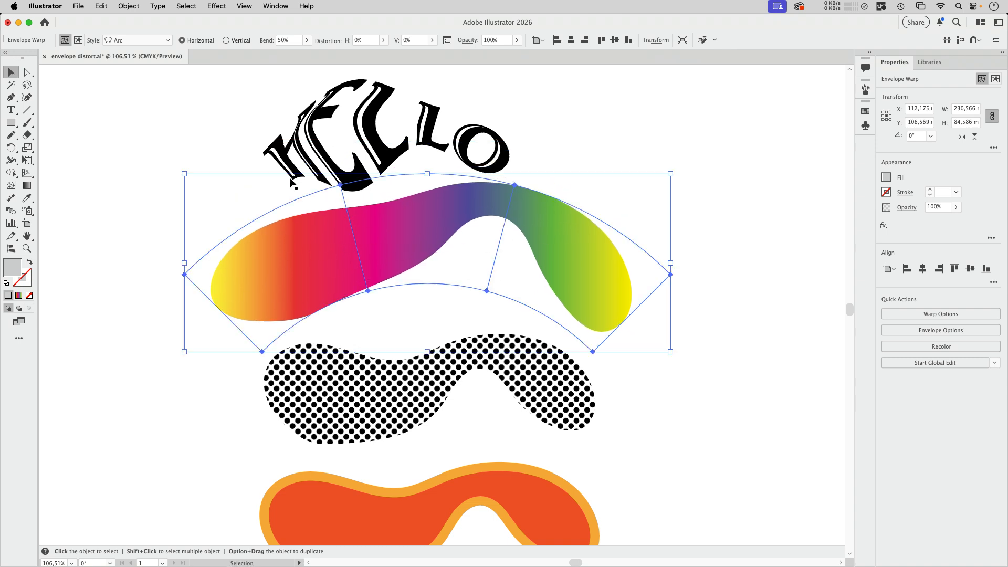
Step: Enable Distort Appearance and Distort Linear Gradient Fills in the rainbow shape's envelope options
{"action": "left_click", "coordinate": [128, 6]}
{"action": "mouse_move", "coordinate": [165, 395]}
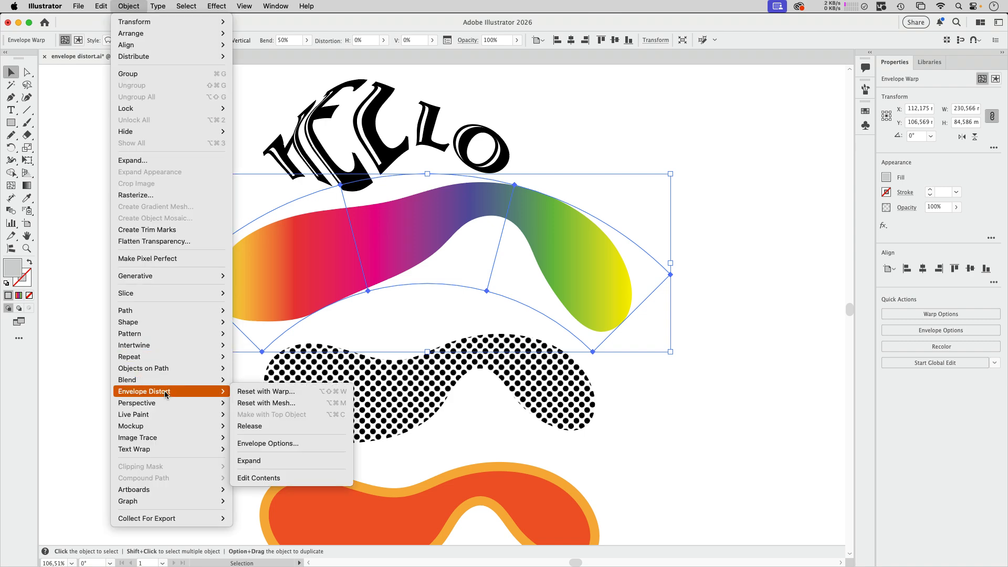
{"action": "left_click", "coordinate": [297, 445]}
{"action": "left_click_drag", "start_coordinate": [544, 195], "coordinate": [672, 111]}
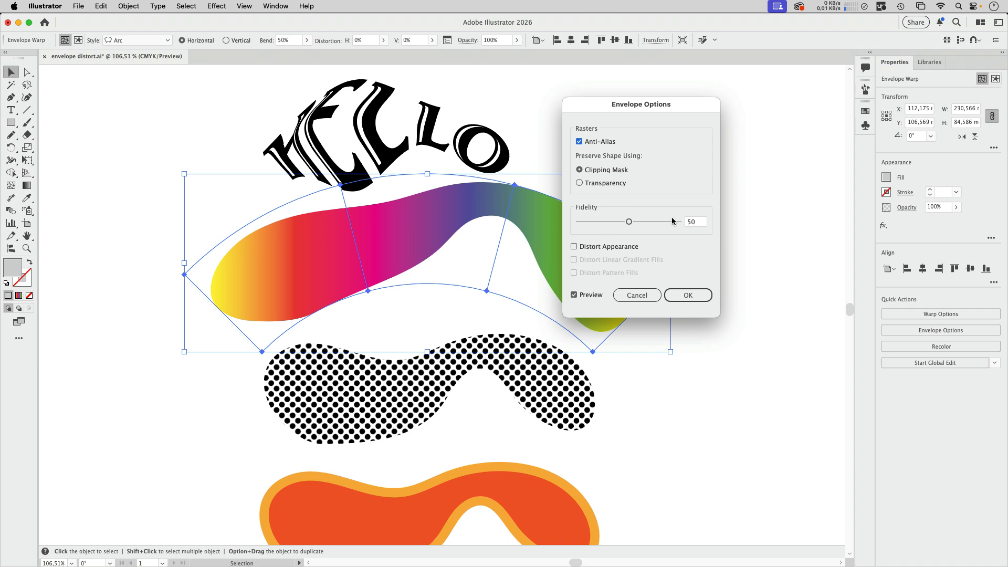
{"action": "left_click", "coordinate": [620, 248]}
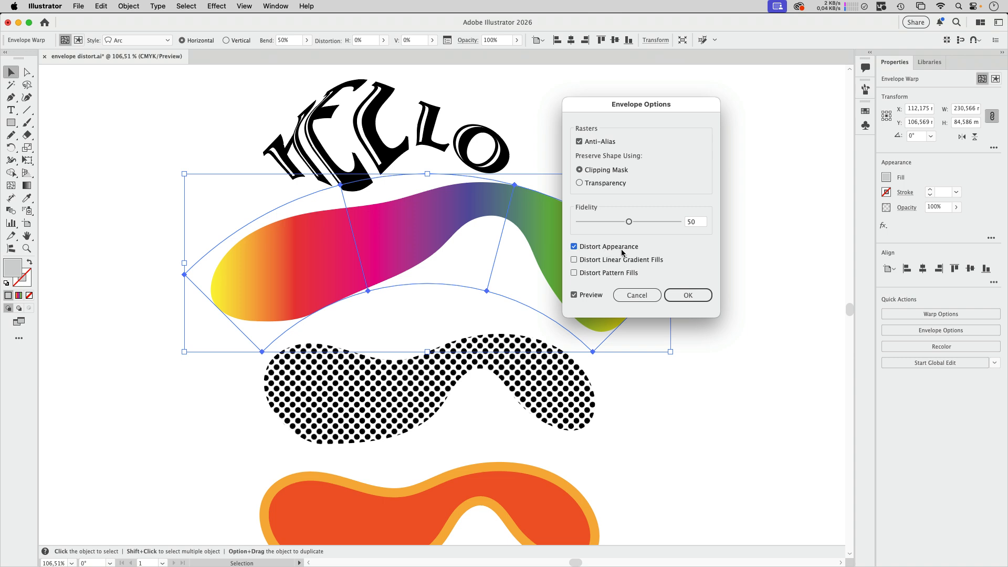
{"action": "left_click", "coordinate": [593, 263]}
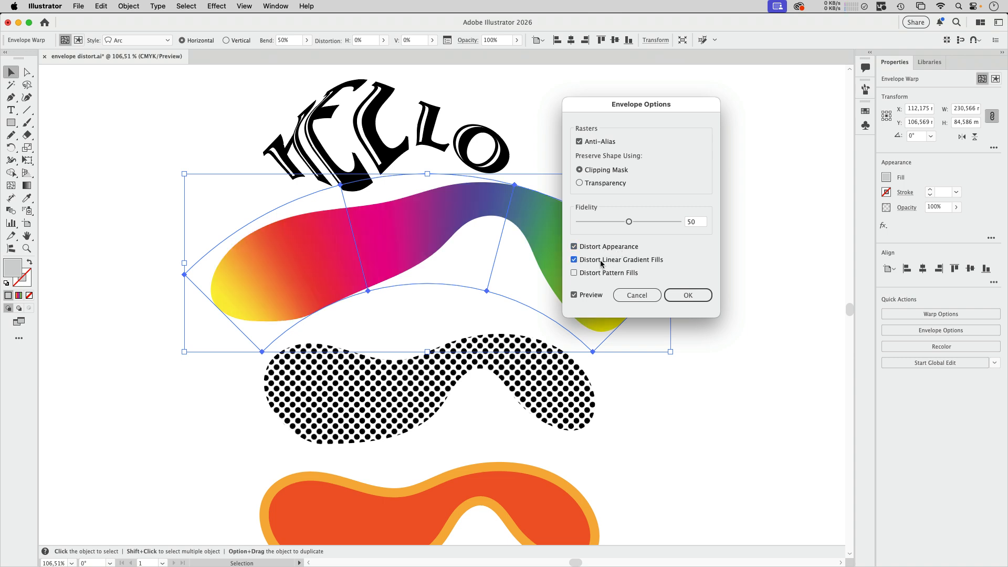
{"action": "left_click", "coordinate": [688, 294]}
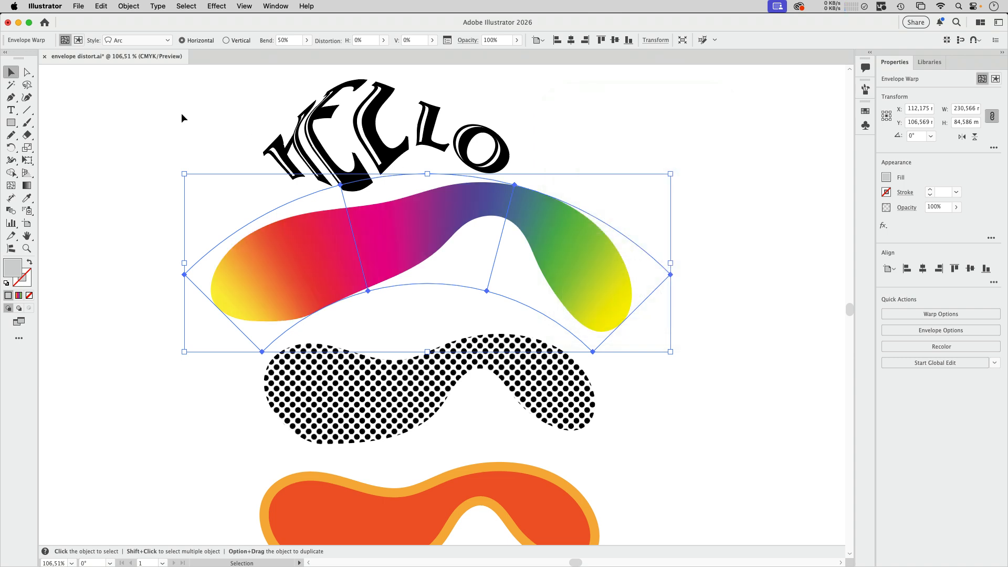
Step: Reshape the left half of the rainbow envelope with the Mesh tool, pulling its lower edge down and an added mesh point inside
{"action": "left_click", "coordinate": [10, 186]}
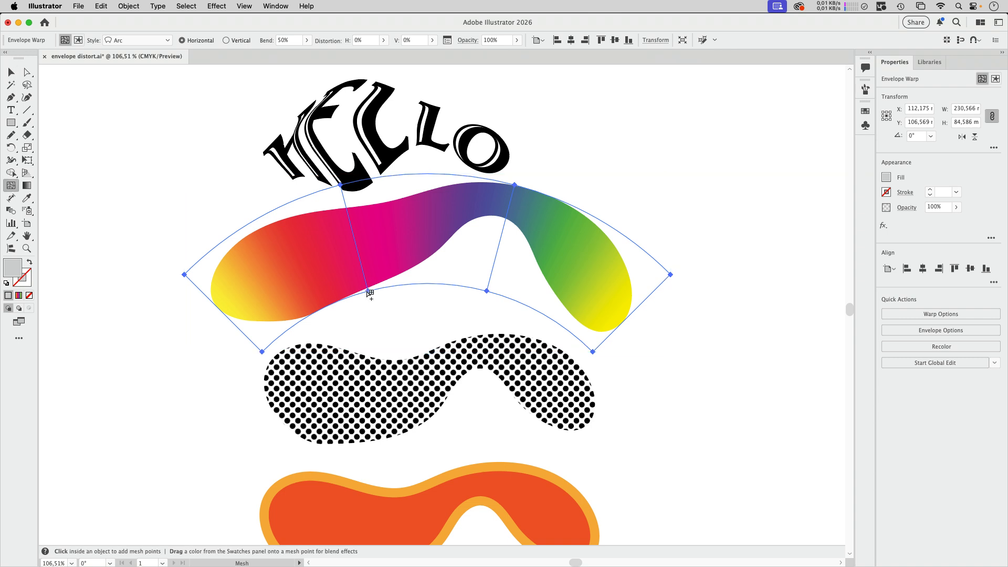
{"action": "left_click_drag", "start_coordinate": [370, 293], "coordinate": [286, 254]}
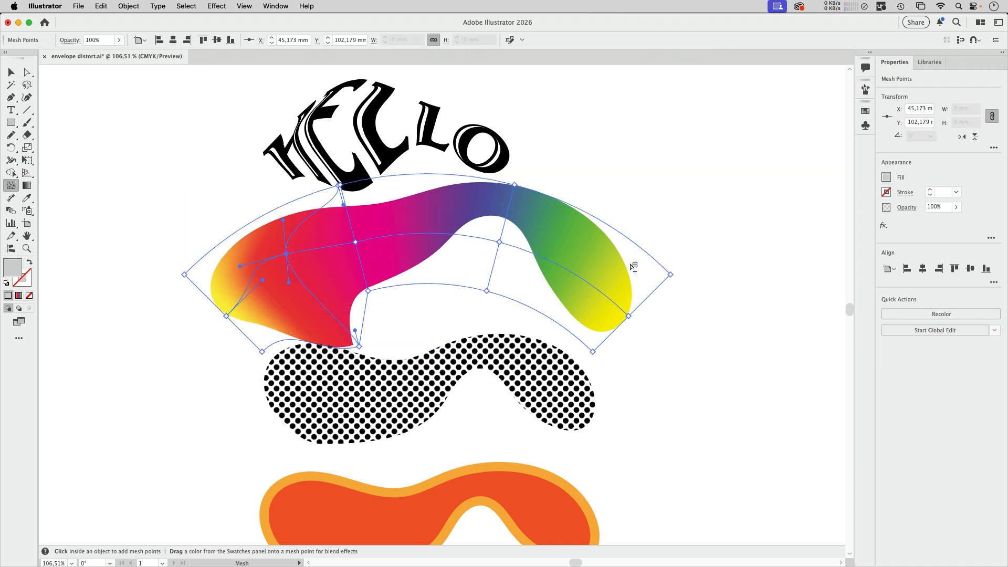
{"action": "left_click", "coordinate": [12, 73]}
Step: Apply an Arc envelope warp with a 50% horizontal bend to the dotted pattern shape
{"action": "left_click", "coordinate": [570, 379]}
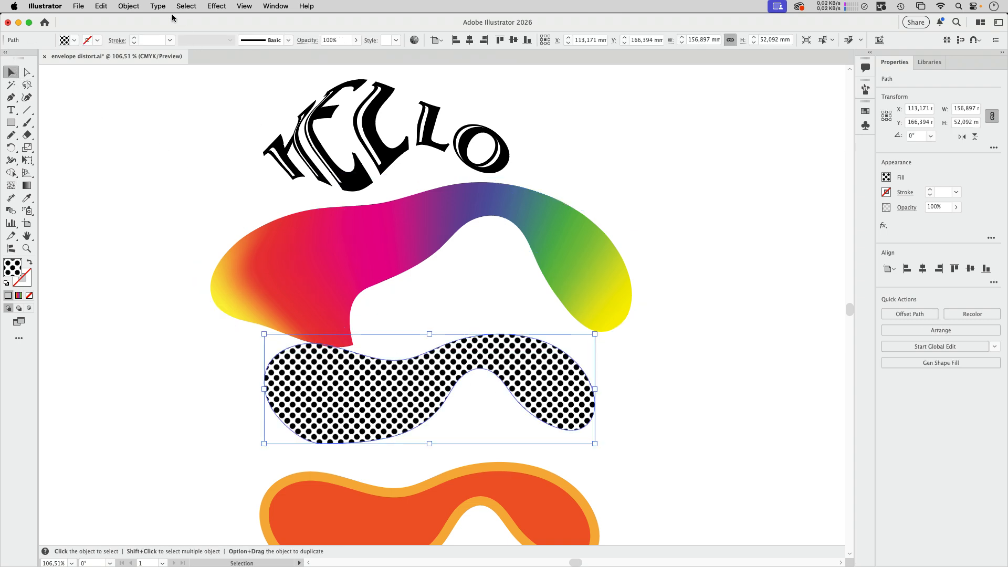
{"action": "left_click", "coordinate": [129, 6]}
{"action": "mouse_move", "coordinate": [176, 391]}
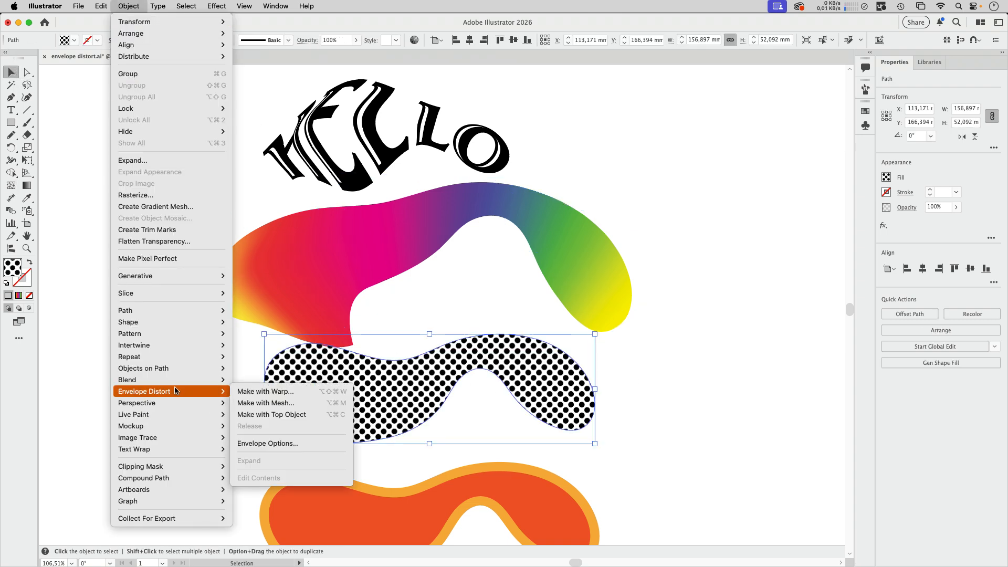
{"action": "left_click", "coordinate": [268, 393]}
{"action": "left_click", "coordinate": [735, 232]}
Step: Enable Distort Pattern Fills in the dotted shape's envelope options
{"action": "left_click", "coordinate": [129, 6]}
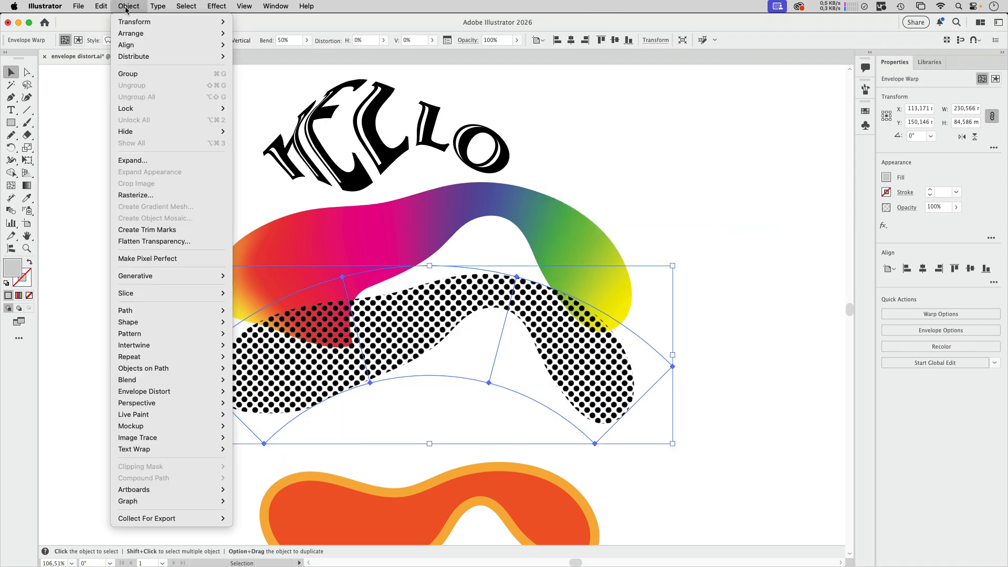
{"action": "mouse_move", "coordinate": [160, 389]}
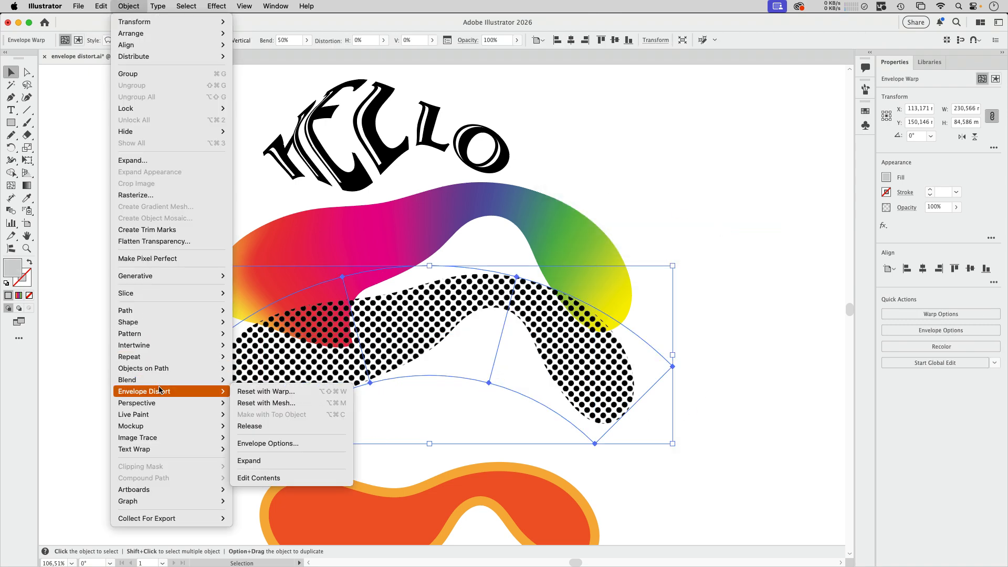
{"action": "left_click", "coordinate": [268, 443]}
{"action": "left_click", "coordinate": [614, 274]}
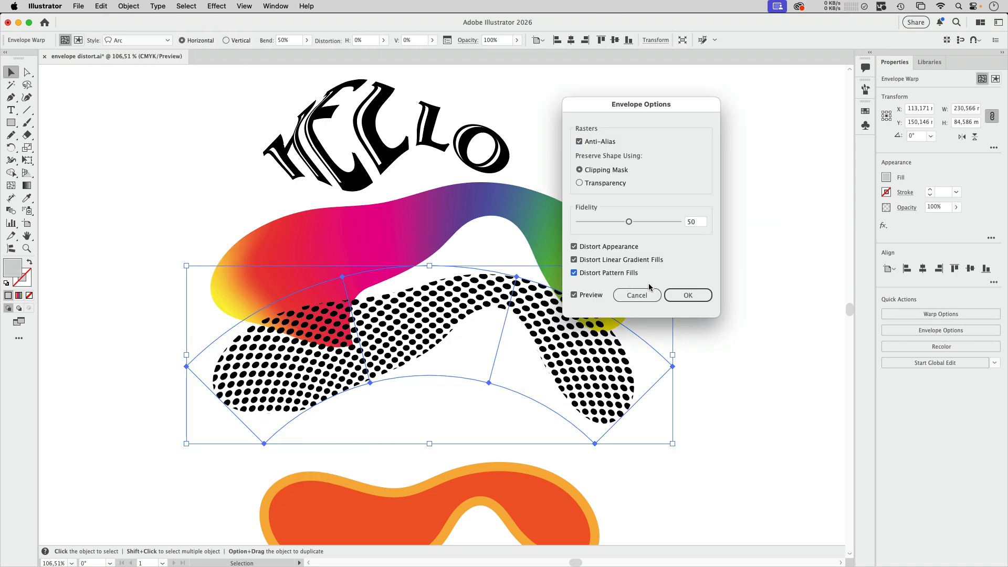
{"action": "left_click", "coordinate": [691, 305]}
Step: Add a mesh point in the left half of the dotted envelope with the Mesh tool and pull it leftward to distort the dots
{"action": "key", "text": "u"}
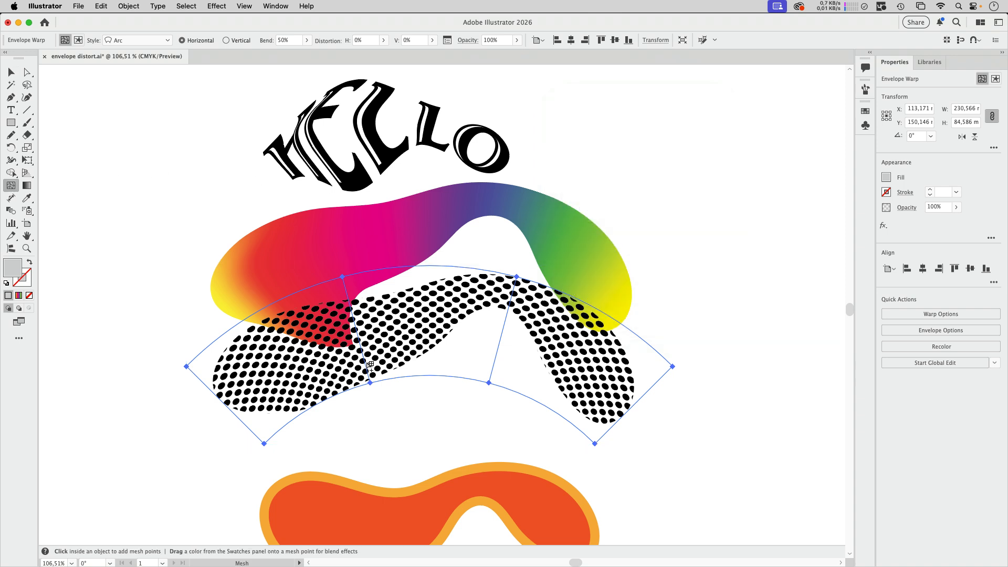
{"action": "left_click_drag", "start_coordinate": [368, 362], "coordinate": [279, 359]}
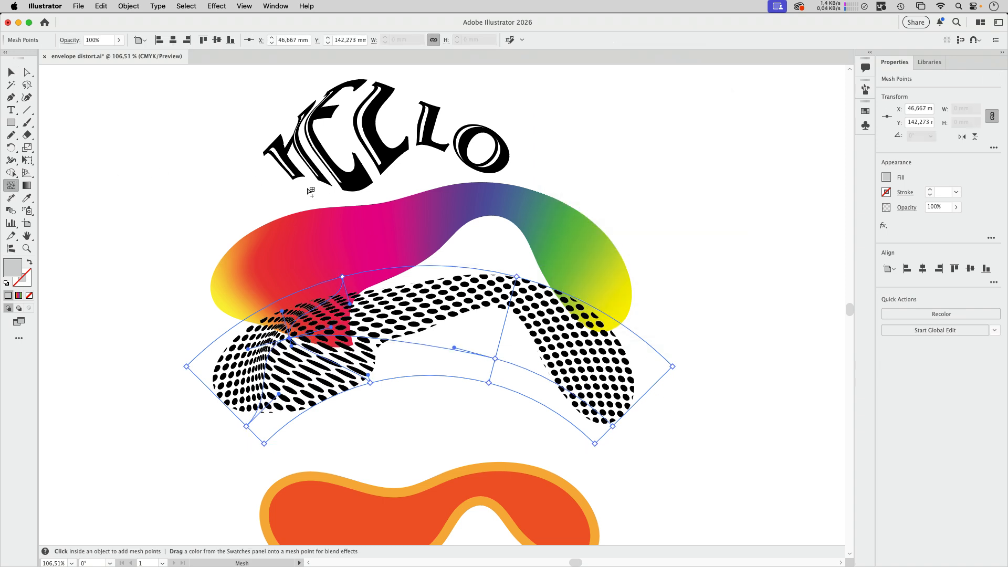
{"action": "left_click", "coordinate": [11, 73]}
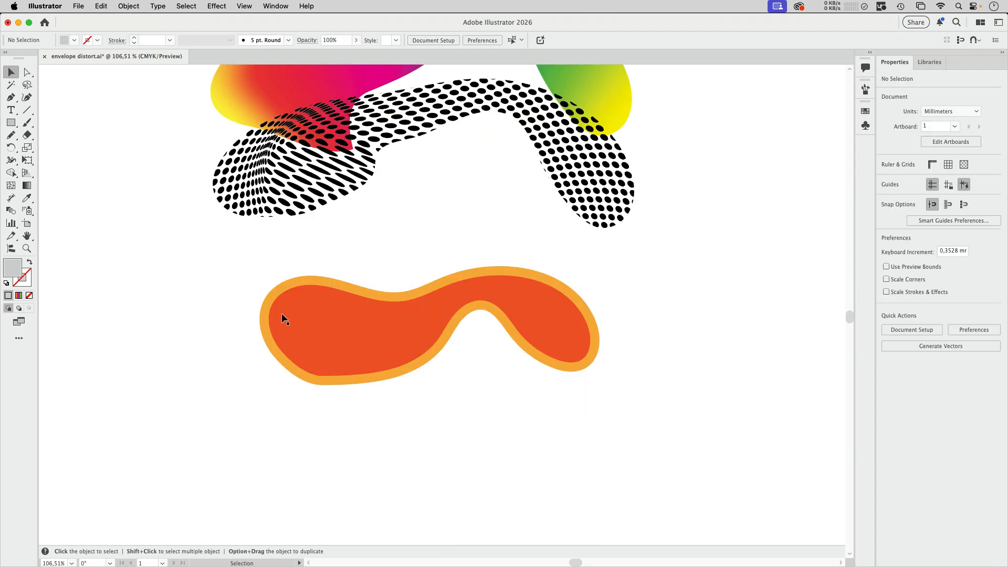
Step: Apply an Arc envelope warp with a 50% horizontal bend to the orange shape with the thick stroke
{"action": "left_click", "coordinate": [409, 327]}
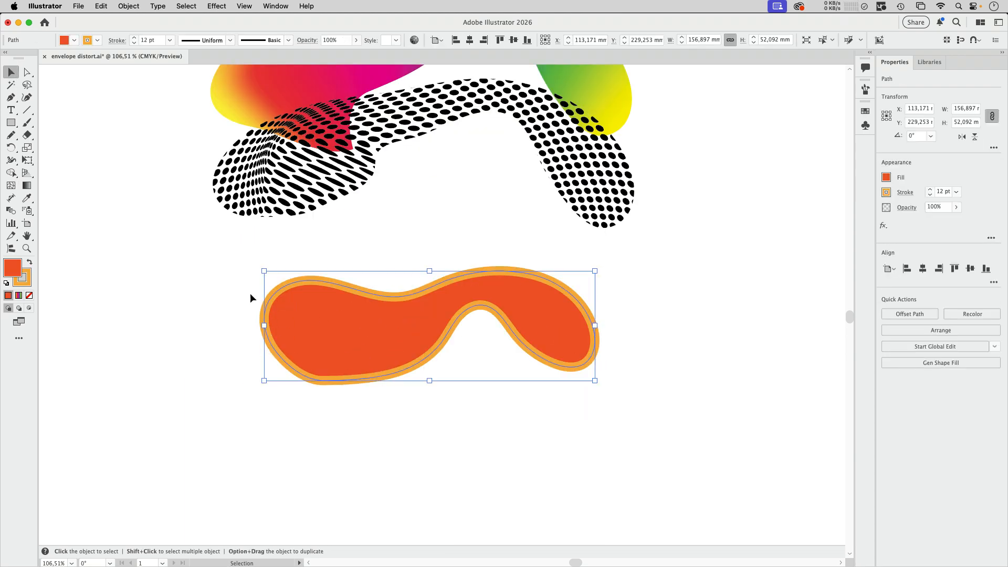
{"action": "left_click", "coordinate": [128, 7]}
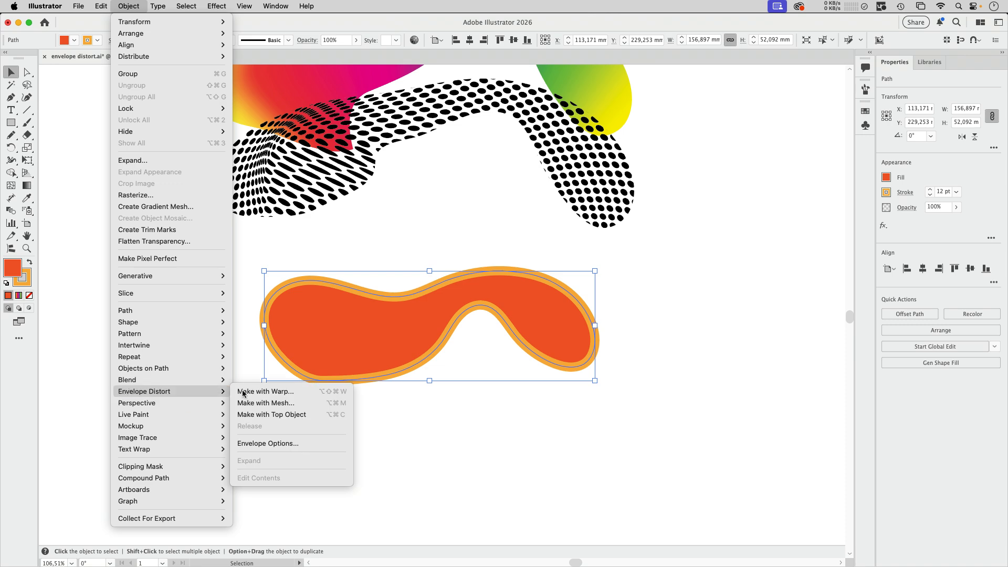
{"action": "left_click", "coordinate": [618, 348]}
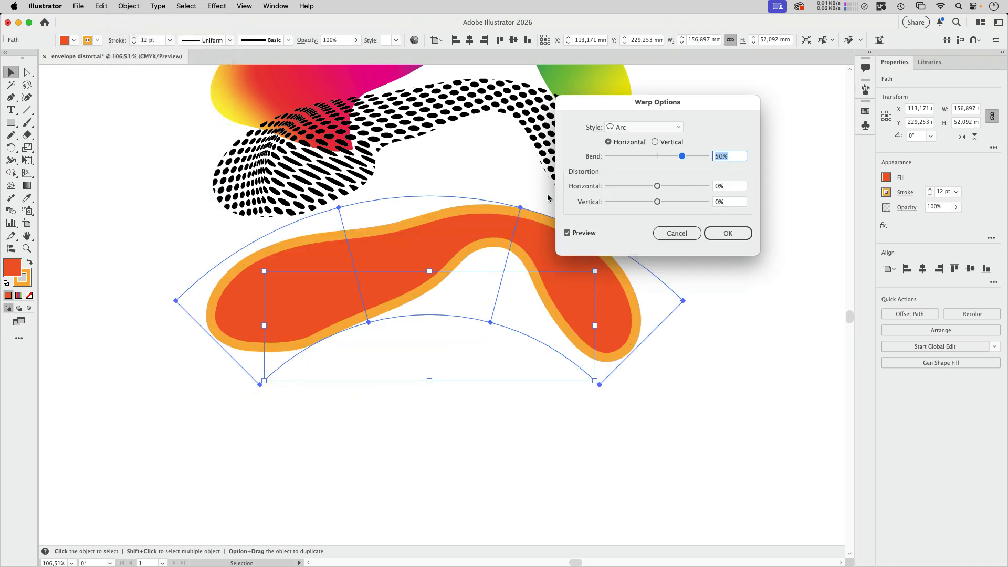
{"action": "left_click", "coordinate": [728, 233]}
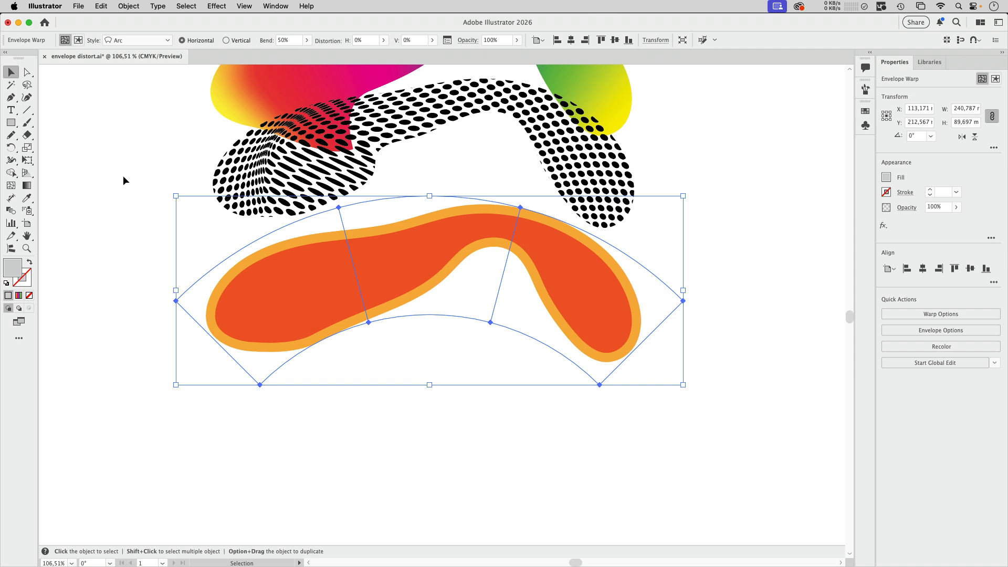
Step: Add a mesh point in the left half of the orange shape's envelope with the Mesh tool and pull it to reshape the outline
{"action": "key", "text": "u"}
{"action": "left_click", "coordinate": [284, 251]}
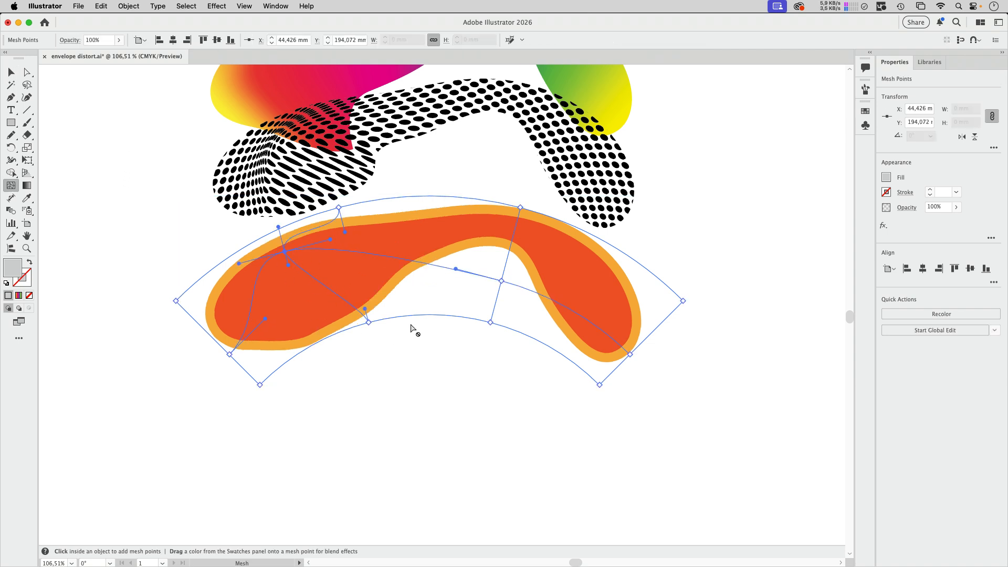
Step: Review the orange shape's envelope options for distorting appearance, linear gradient fills and pattern fills, and accept them
{"action": "left_click", "coordinate": [11, 72]}
{"action": "left_click", "coordinate": [129, 6]}
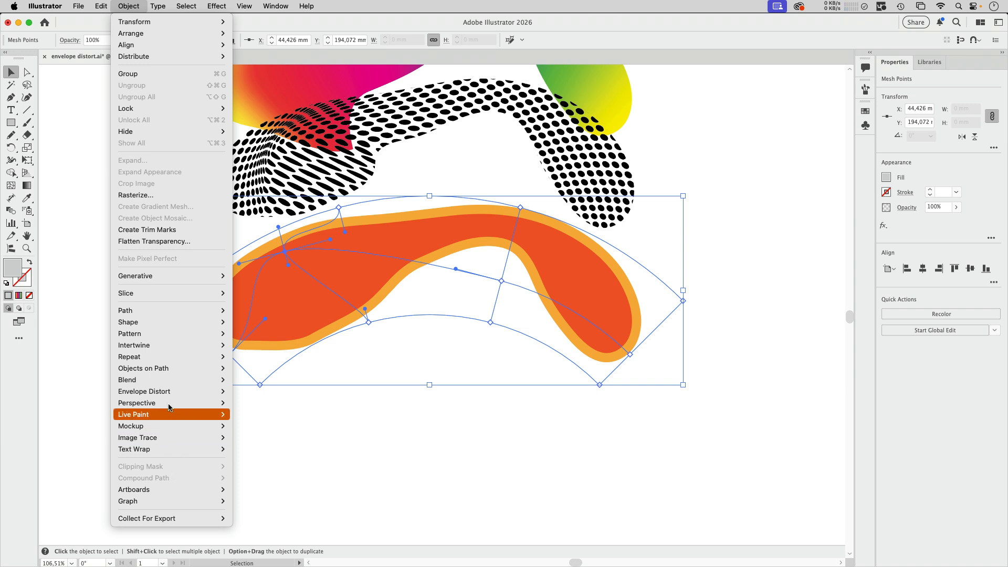
{"action": "mouse_move", "coordinate": [210, 392]}
{"action": "left_click", "coordinate": [284, 443]}
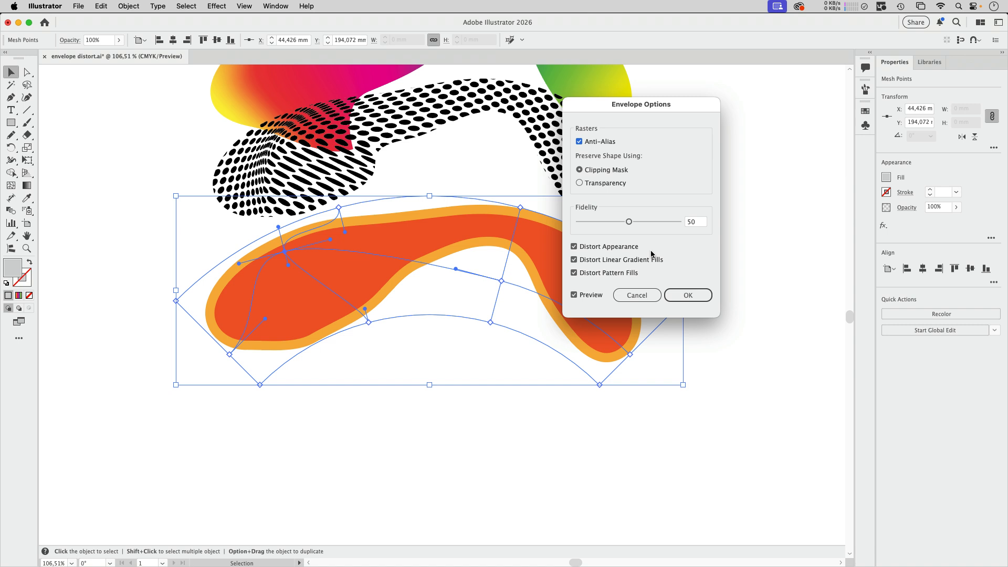
{"action": "left_click", "coordinate": [688, 295]}
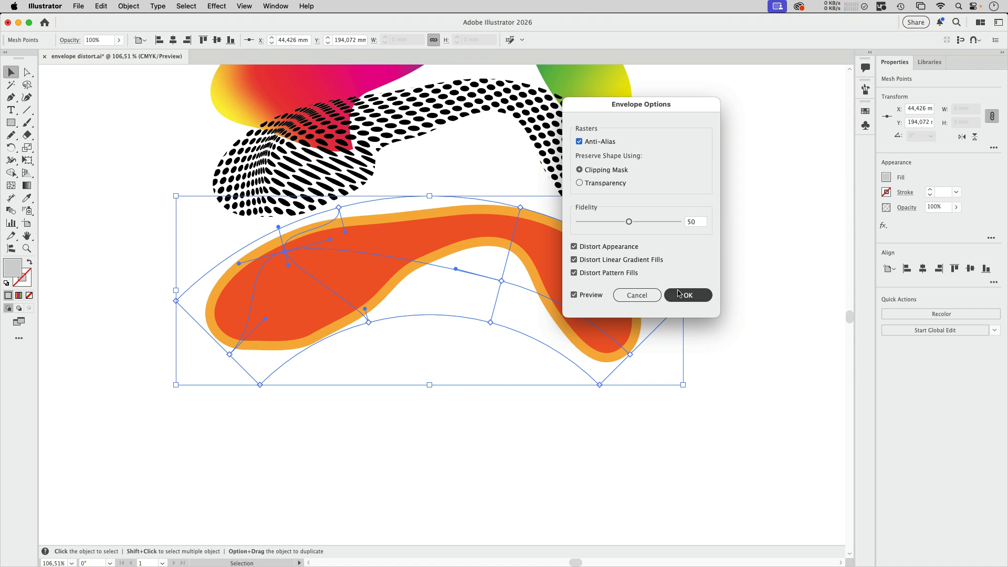
Step: Show the Appearance attributes beside the artwork and isolate the original path inside the orange shape's envelope
{"action": "left_click", "coordinate": [272, 7]}
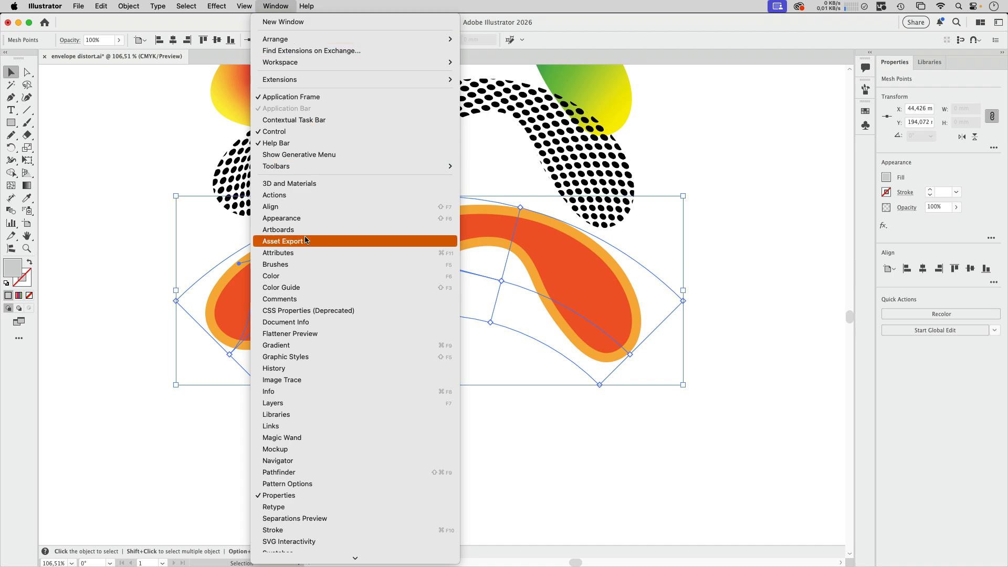
{"action": "left_click", "coordinate": [294, 218]}
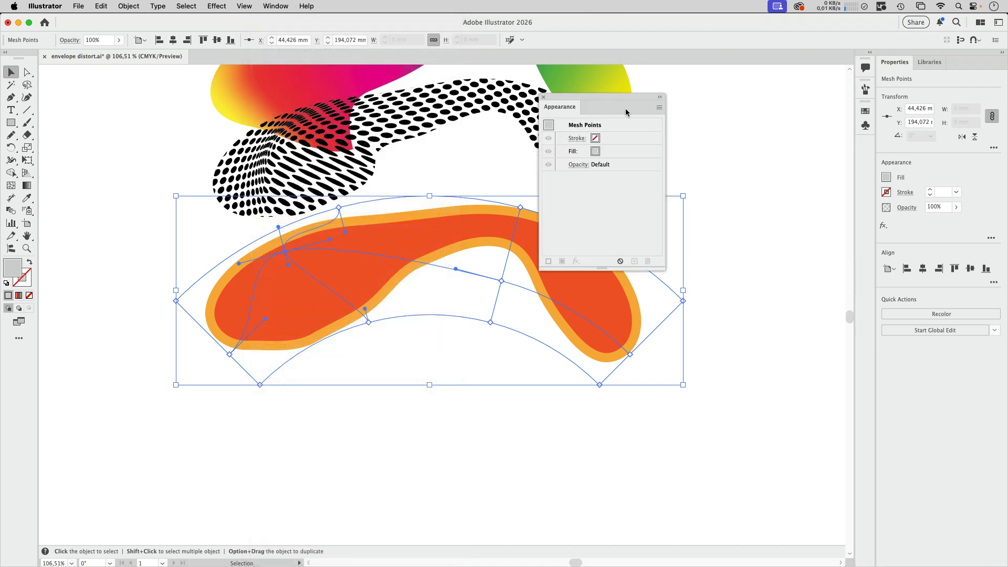
{"action": "left_click_drag", "start_coordinate": [633, 95], "coordinate": [798, 131]}
{"action": "left_click", "coordinate": [568, 256]}
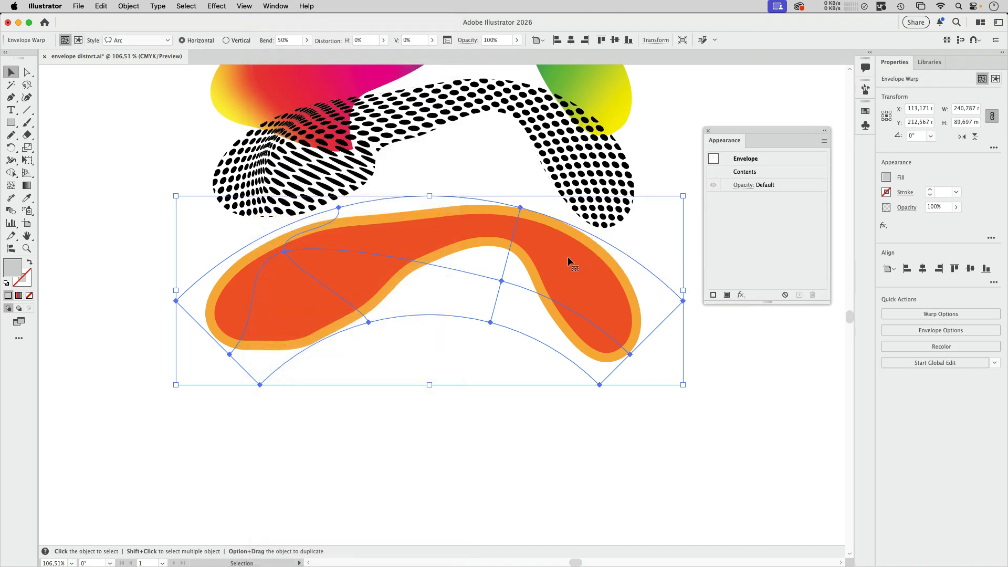
{"action": "double_click", "coordinate": [568, 256]}
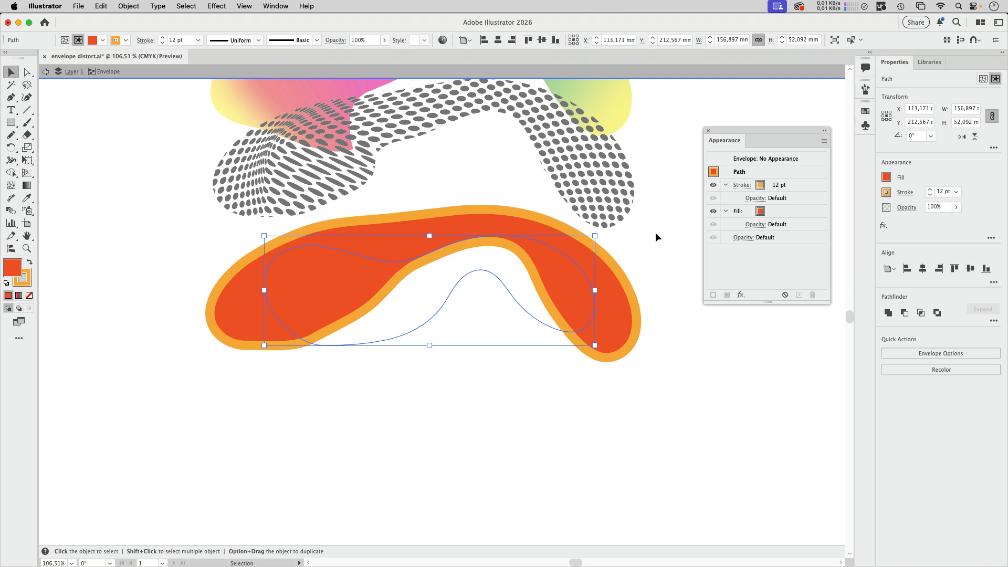
Step: Apply the Outline Stroke effect to the stroke of the path inside the envelope
{"action": "left_click", "coordinate": [808, 188]}
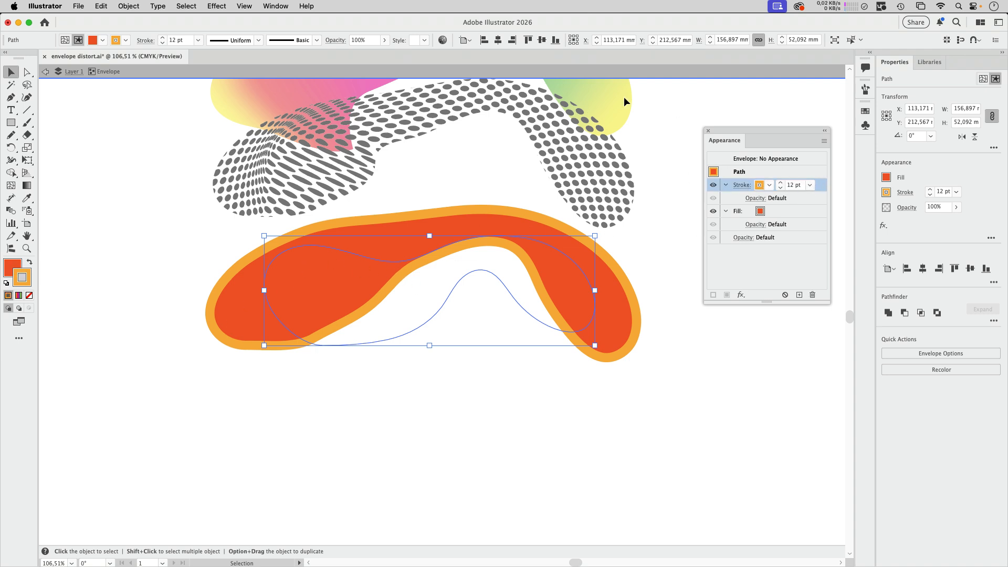
{"action": "left_click", "coordinate": [217, 7]}
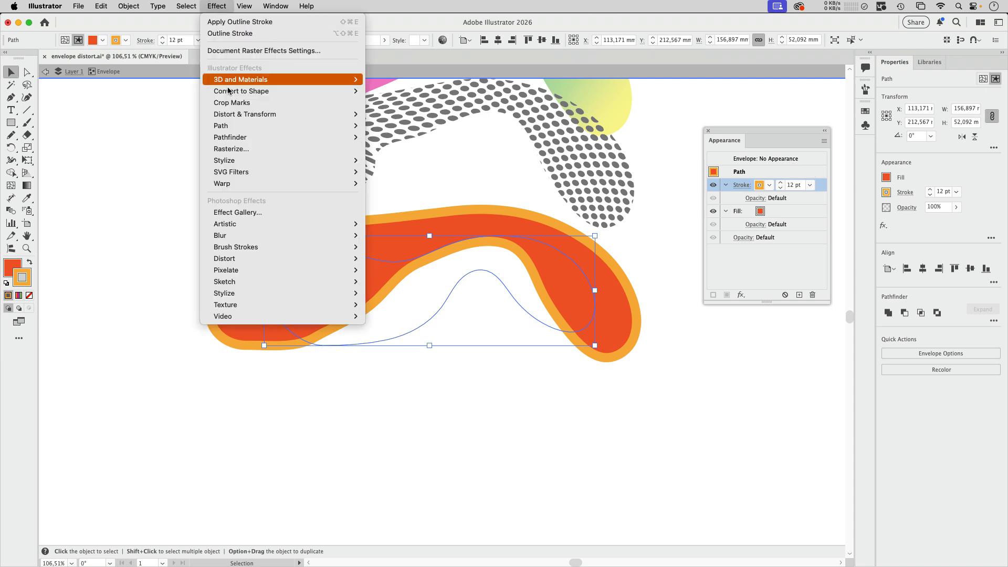
{"action": "mouse_move", "coordinate": [227, 128]}
{"action": "left_click", "coordinate": [394, 148]}
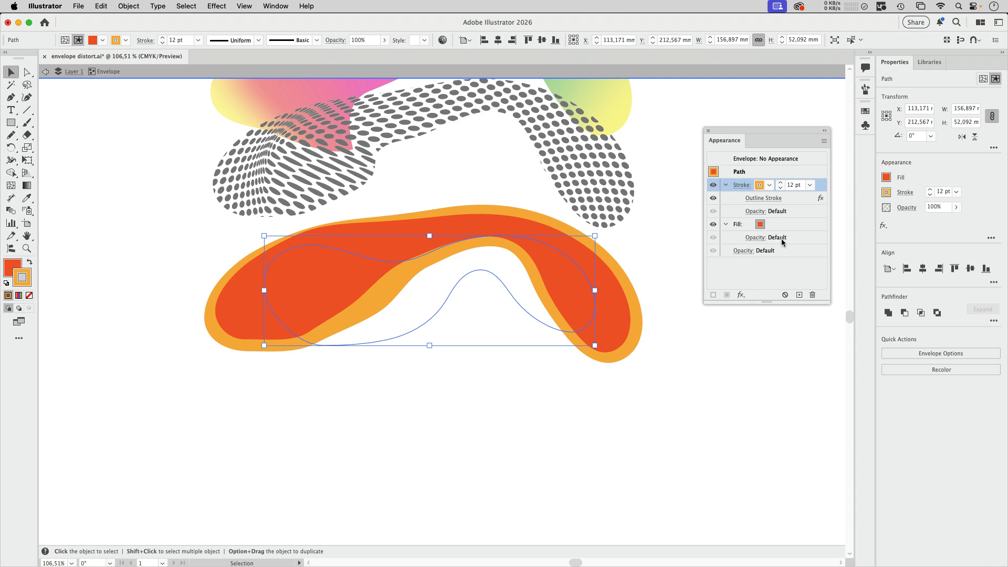
Step: Increase the enveloped path's stroke weight to 21 pt and leave isolation mode
{"action": "left_click", "coordinate": [781, 183]}
{"action": "left_click", "coordinate": [780, 183]}
{"action": "left_click", "coordinate": [781, 183]}
{"action": "left_click", "coordinate": [781, 183]}
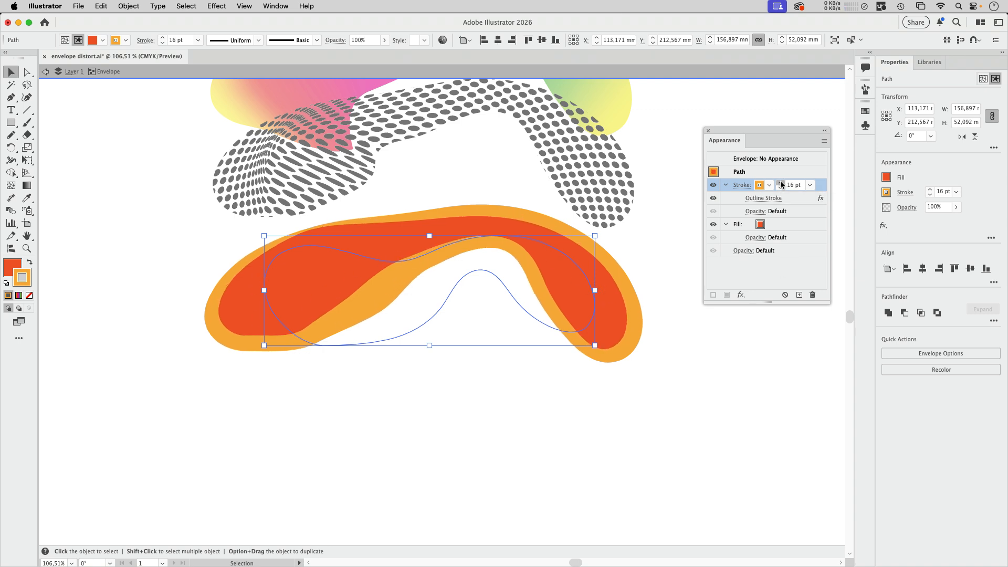
{"action": "left_click", "coordinate": [781, 183]}
{"action": "left_click", "coordinate": [781, 183]}
{"action": "left_click", "coordinate": [780, 182]}
{"action": "left_click", "coordinate": [781, 183]}
{"action": "left_click", "coordinate": [781, 183]}
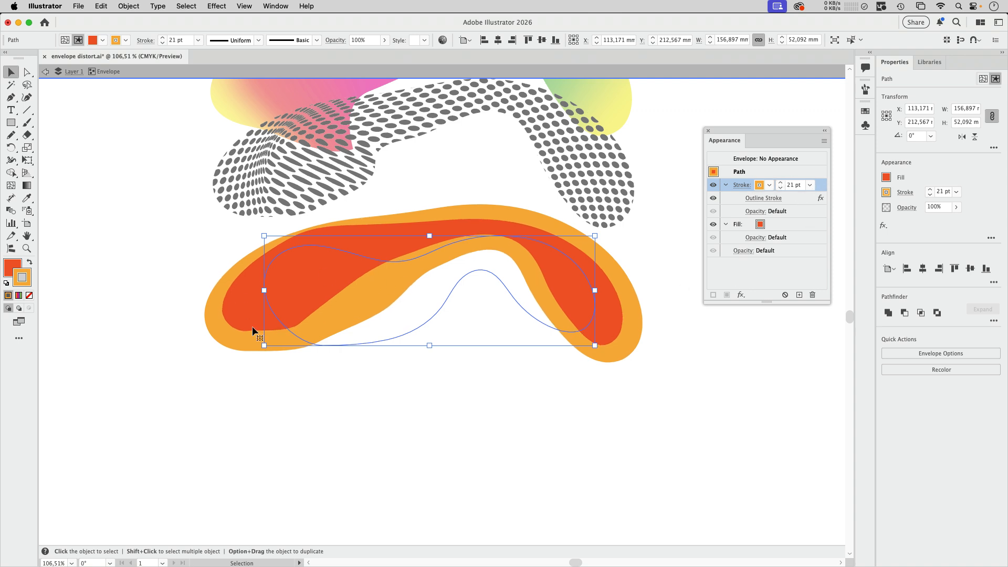
{"action": "double_click", "coordinate": [664, 253]}
{"action": "left_click_drag", "start_coordinate": [643, 239], "coordinate": [659, 418]}
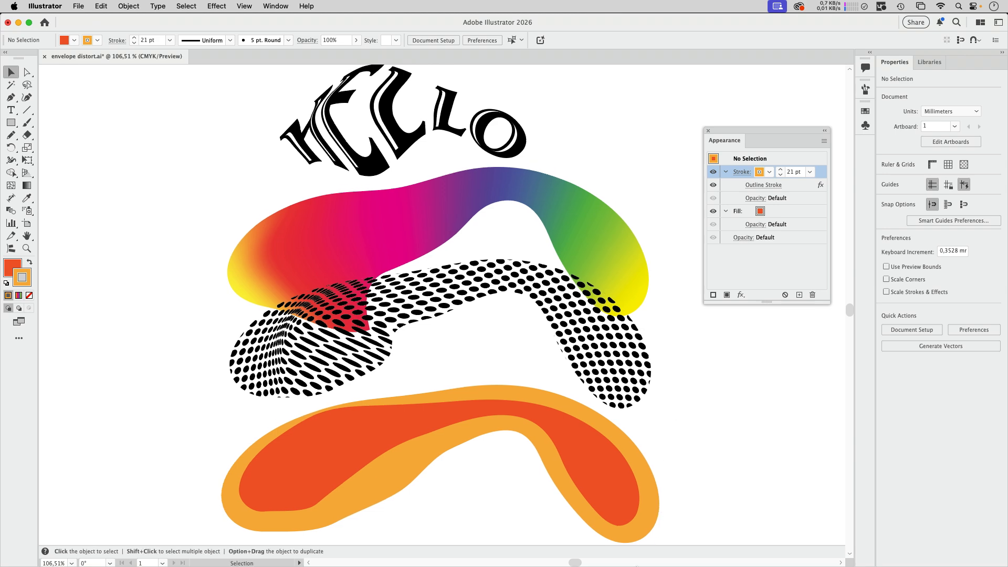
Step: Switch to Inkscape, clone the HELLO text for use with path effects, and separate the clone from the original placed above it
{"action": "left_click", "coordinate": [666, 556]}
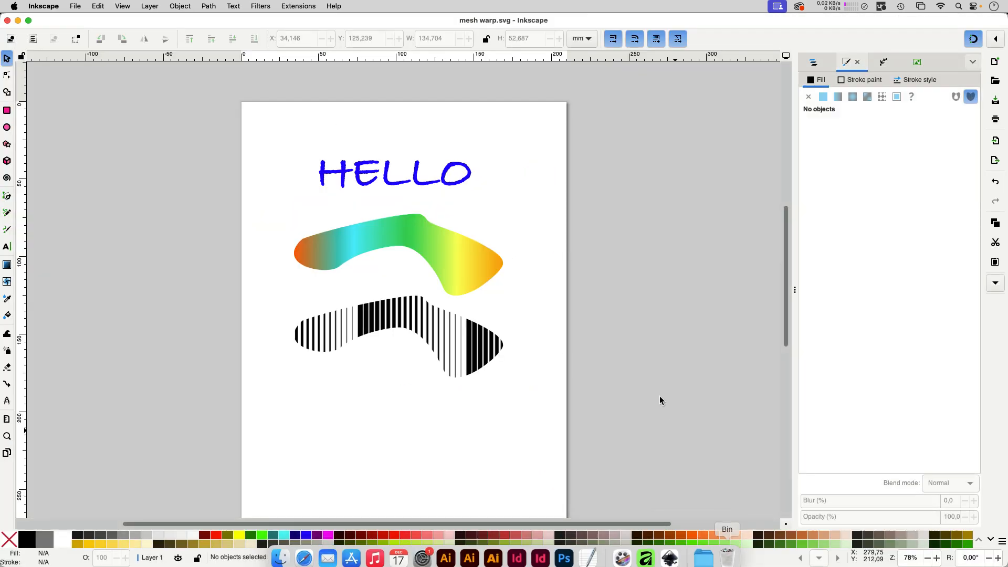
{"action": "left_click", "coordinate": [448, 183]}
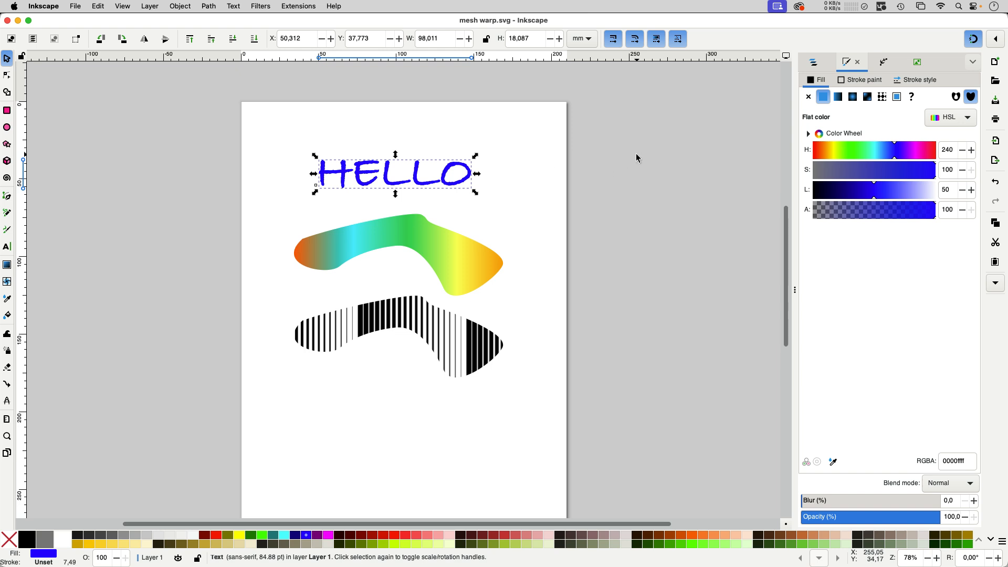
{"action": "left_click", "coordinate": [884, 63]}
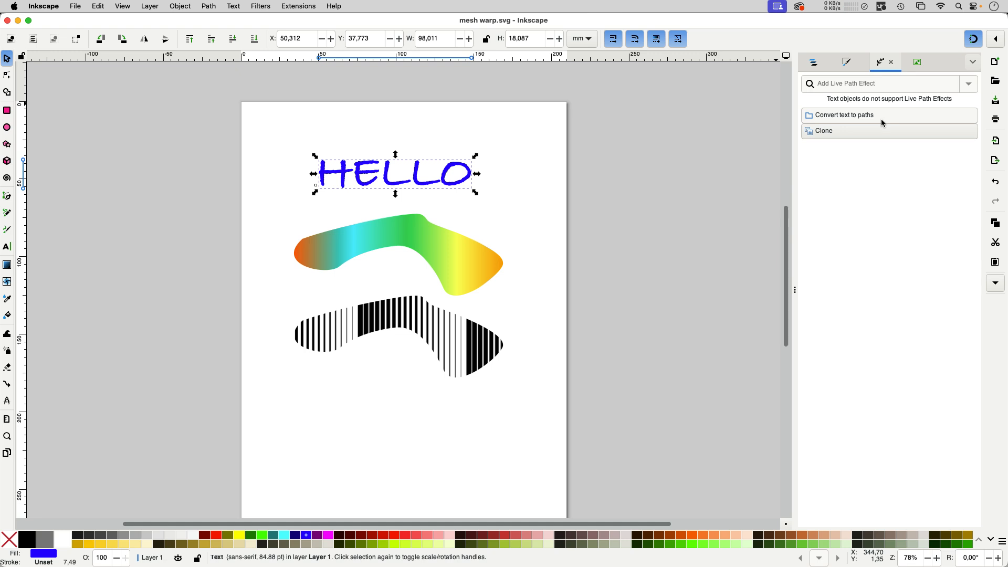
{"action": "left_click", "coordinate": [854, 132]}
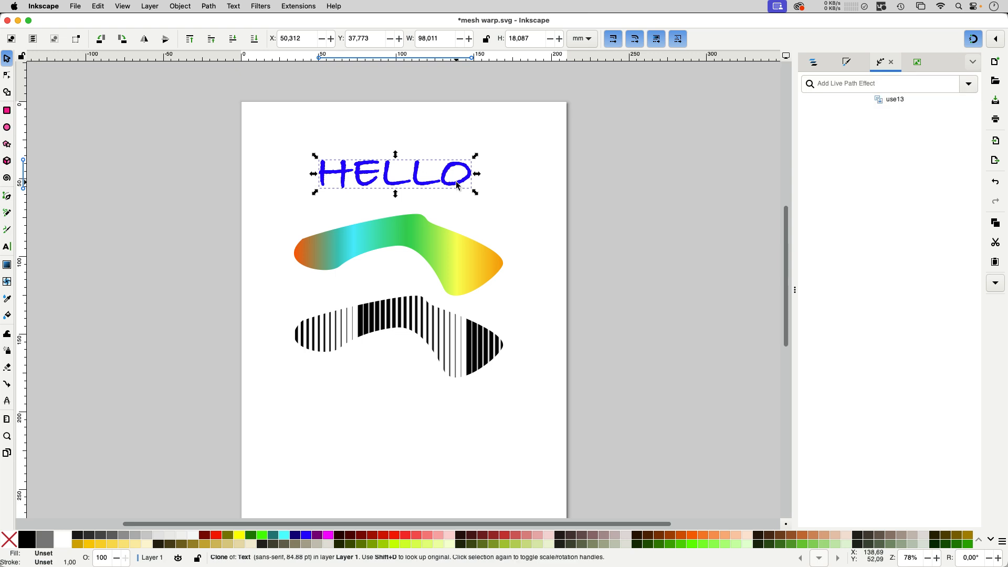
{"action": "mouse_move", "coordinate": [457, 185]}
{"action": "left_mouse_down"}
{"action": "mouse_move", "coordinate": [460, 207]}
{"action": "mouse_move", "coordinate": [461, 183]}
{"action": "left_mouse_up"}
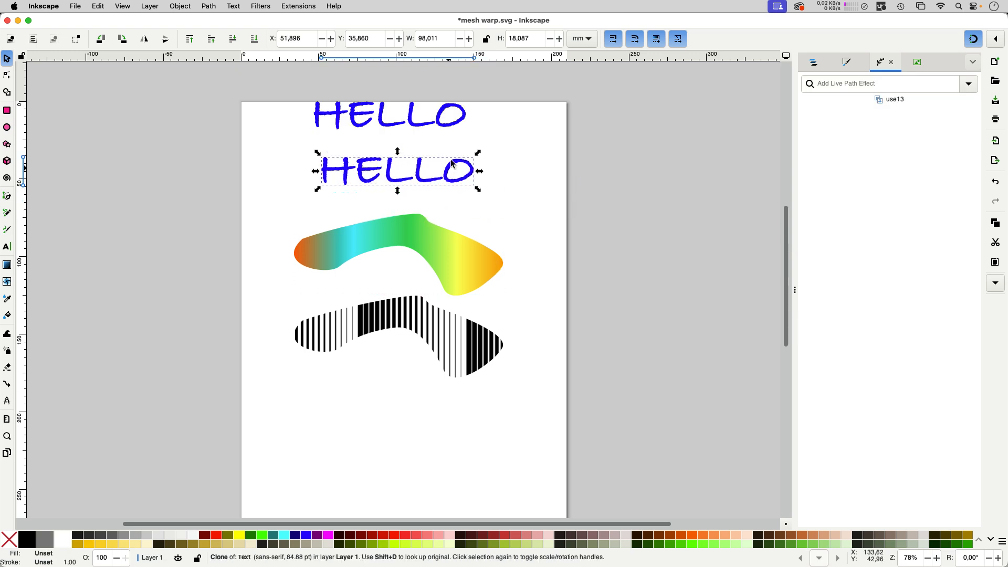
Step: Apply the Lattice Deformation path effect to the cloned HELLO and expand its list of control points
{"action": "left_click", "coordinate": [969, 85]}
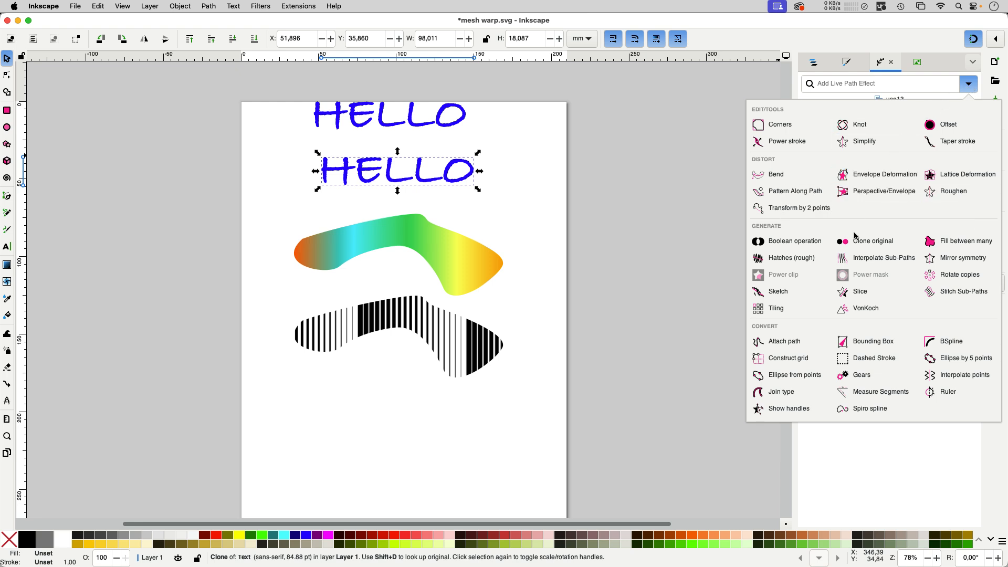
{"action": "left_click", "coordinate": [977, 180]}
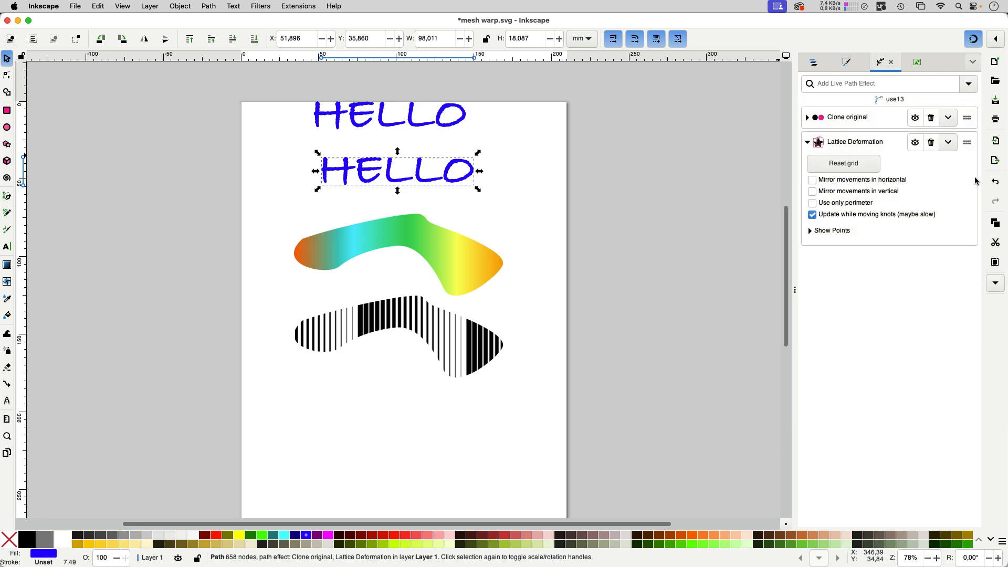
{"action": "left_click", "coordinate": [810, 233]}
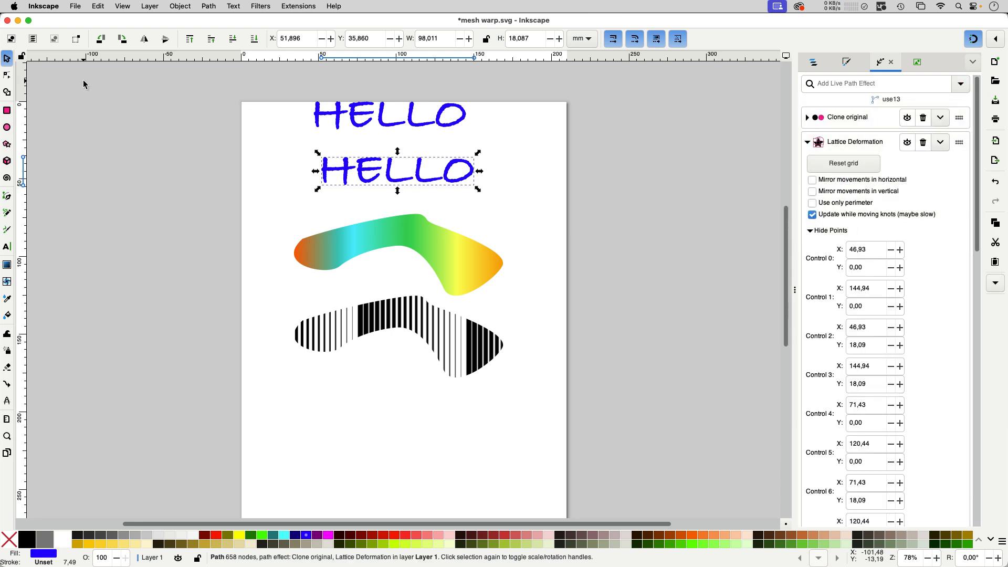
Step: Bulge the right half of the cloned HELLO by pulling lattice control 5 up to about Y -19.60 and control 7 downward
{"action": "left_click", "coordinate": [8, 77]}
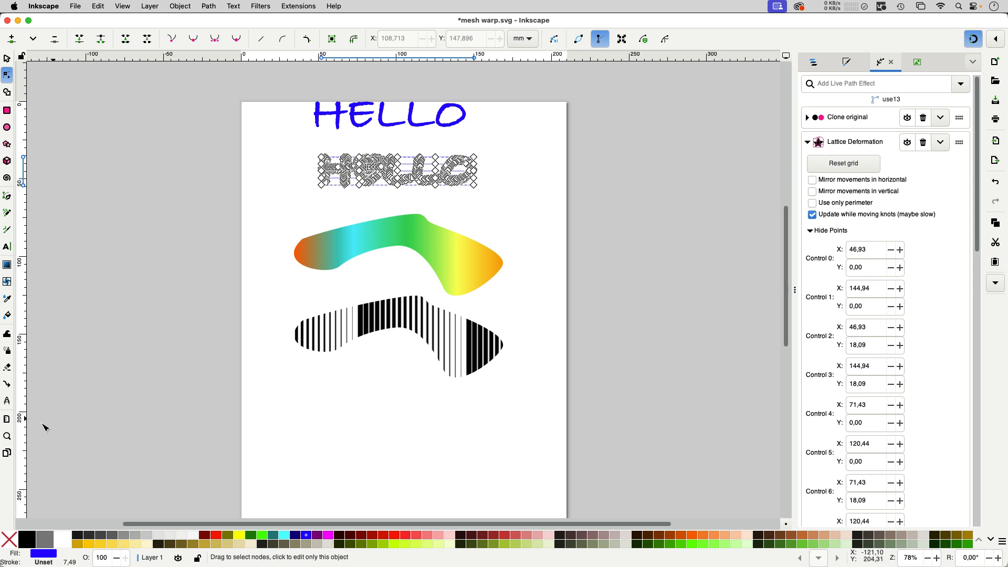
{"action": "scroll", "coordinate": [406, 250], "scroll_direction": "up", "scroll_amount": 3, "text": "ctrl"}
{"action": "scroll", "coordinate": [286, 322], "scroll_direction": "up", "scroll_amount": 2}
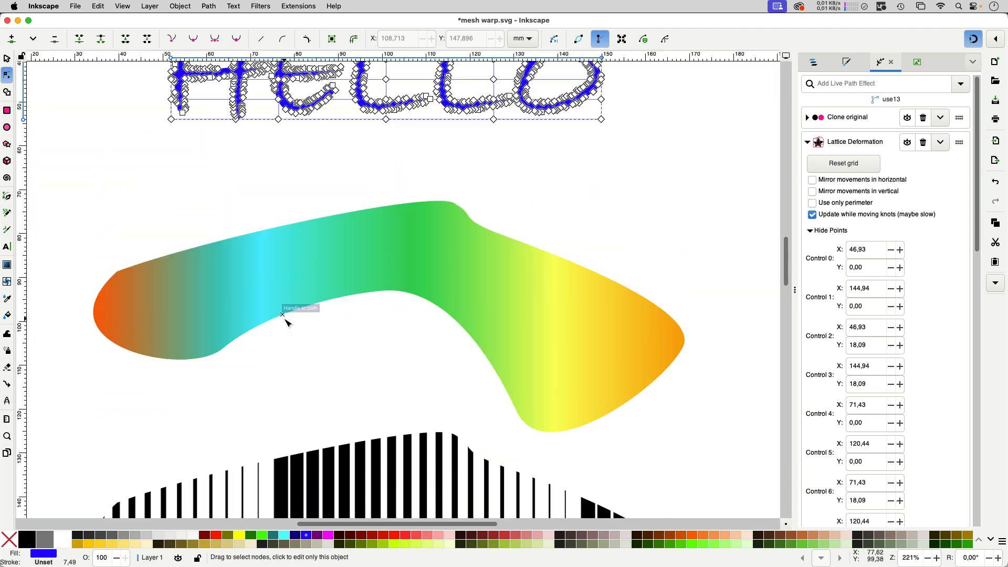
{"action": "scroll", "coordinate": [286, 322], "scroll_direction": "up", "scroll_amount": 5}
{"action": "left_click_drag", "start_coordinate": [493, 249], "coordinate": [496, 164]}
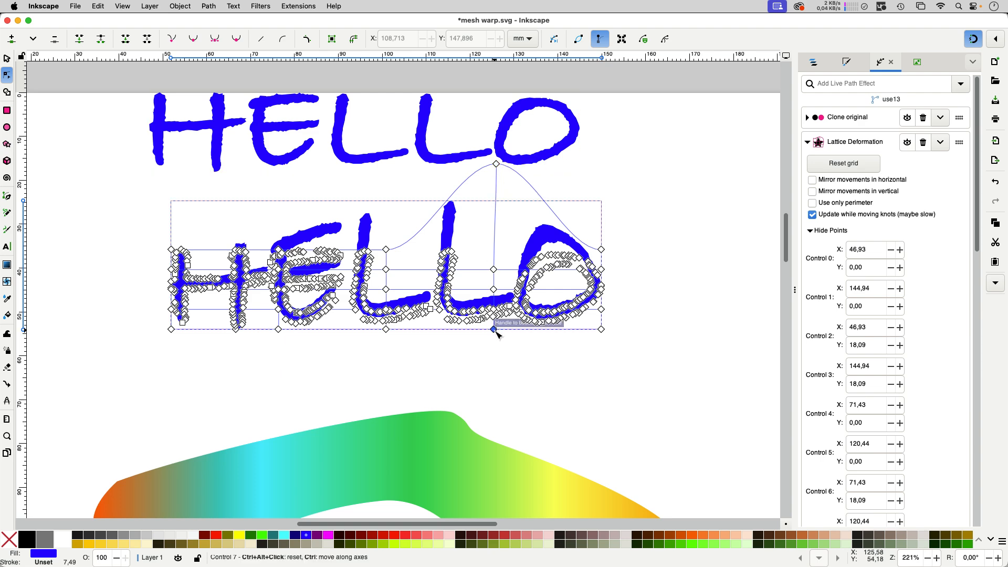
{"action": "left_click_drag", "start_coordinate": [494, 330], "coordinate": [507, 413]}
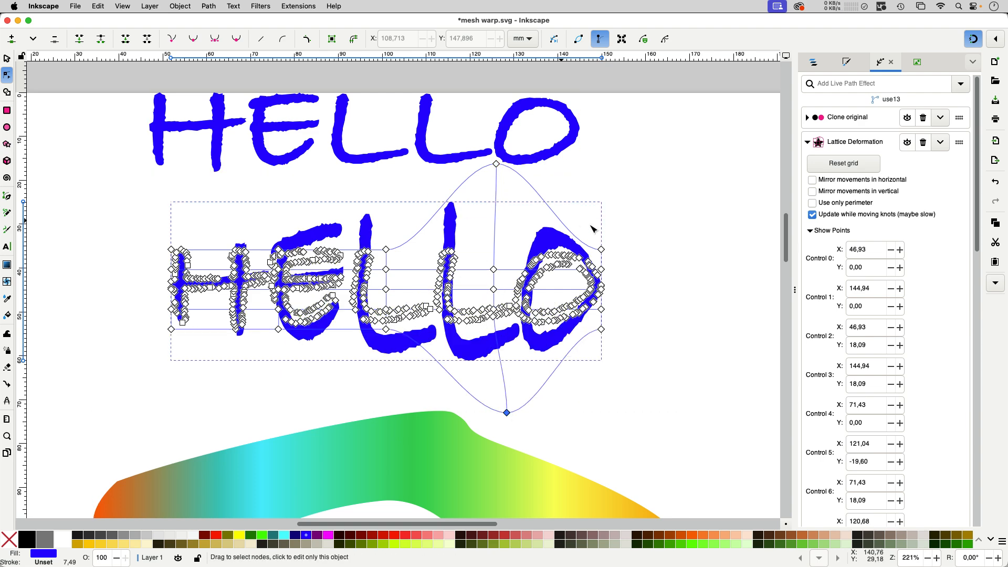
Step: Replace the E with A in the original text so it reads HALLO, and deselect it
{"action": "scroll", "coordinate": [599, 227], "scroll_direction": "up", "scroll_amount": 5}
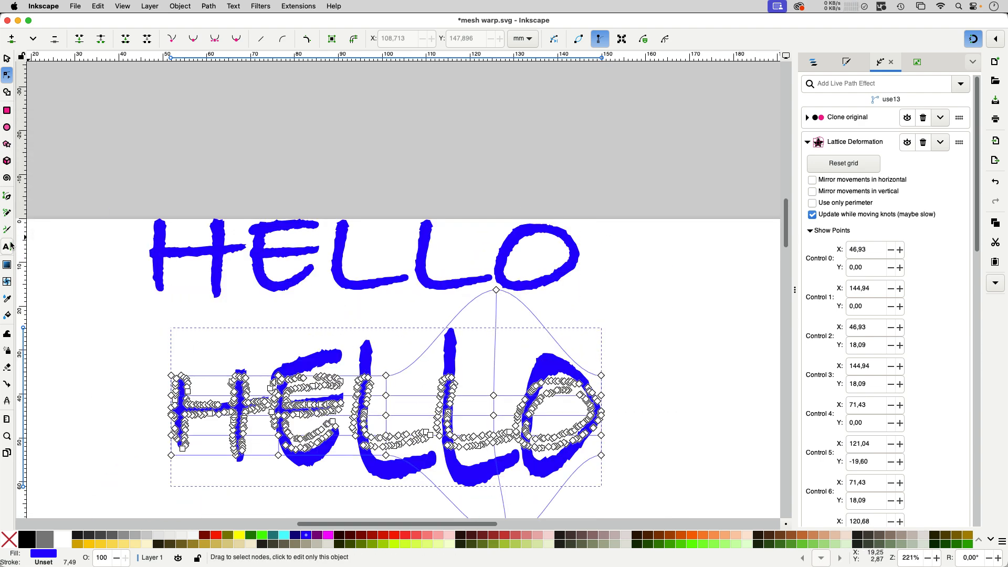
{"action": "left_click", "coordinate": [7, 246]}
{"action": "left_click_drag", "start_coordinate": [244, 260], "coordinate": [318, 267]}
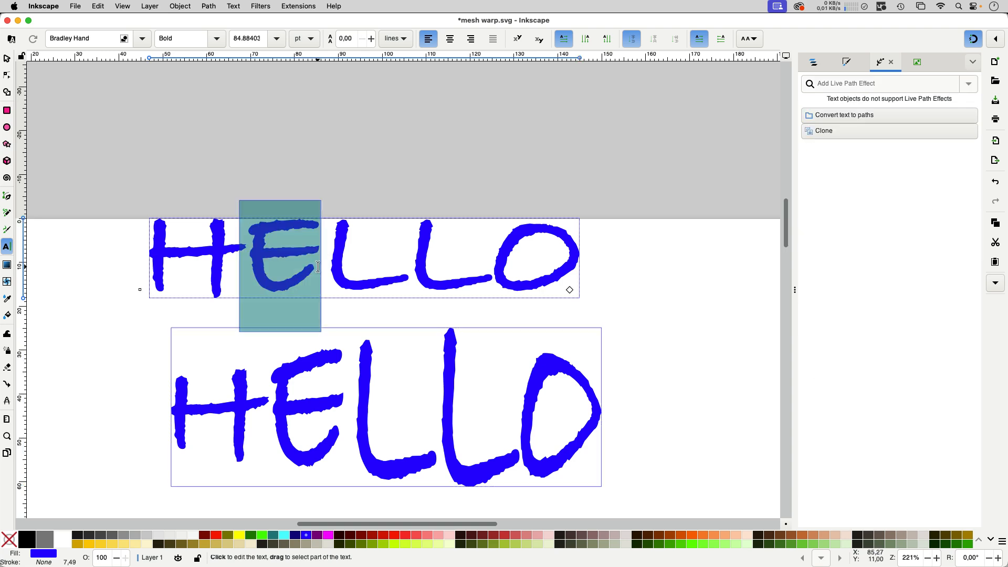
{"action": "type", "text": "A"}
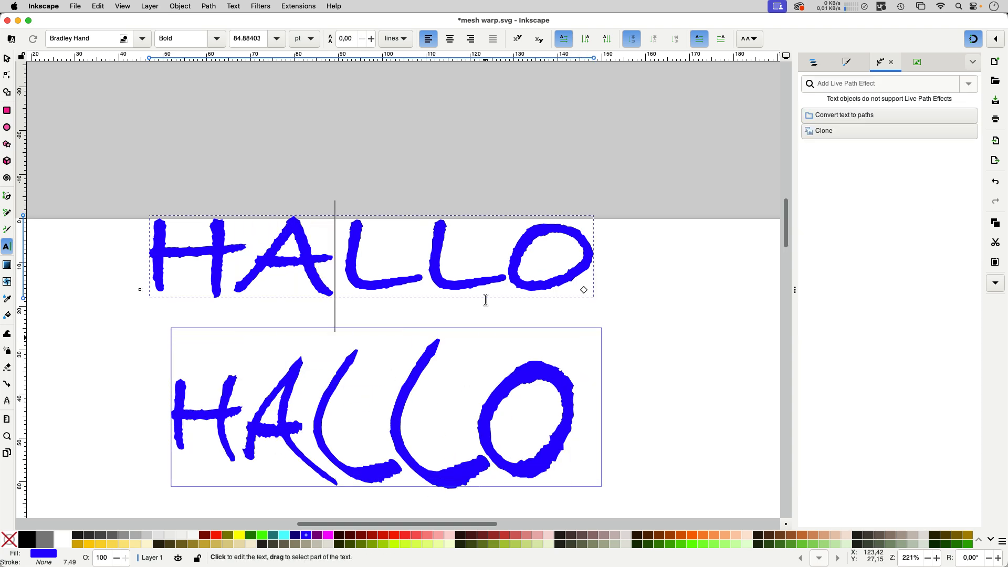
{"action": "left_click", "coordinate": [7, 58]}
{"action": "left_click", "coordinate": [351, 184]}
Step: Apply the Lattice Deformation path effect to the rainbow gradient shape
{"action": "scroll", "coordinate": [352, 184], "scroll_direction": "down", "scroll_amount": 20}
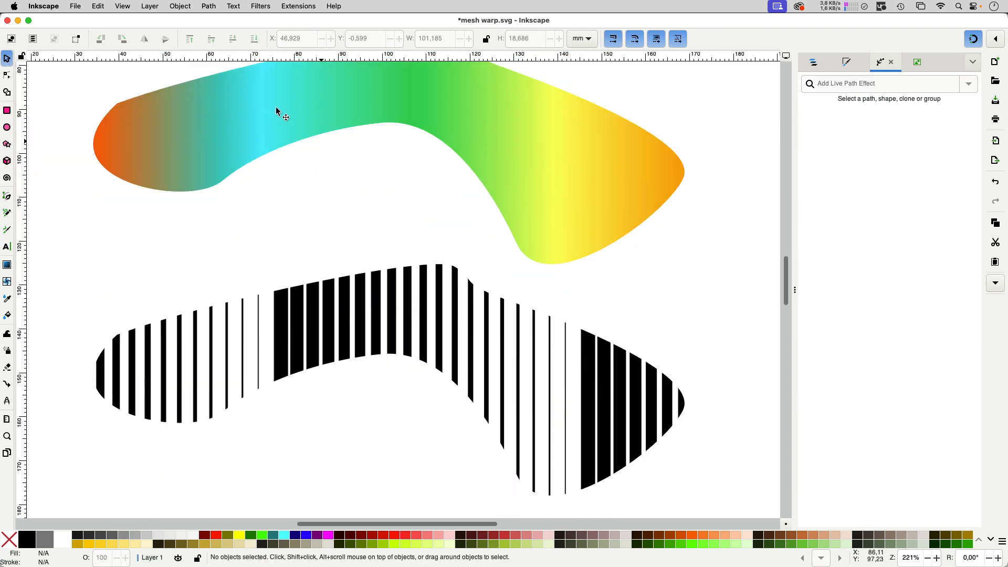
{"action": "left_click", "coordinate": [277, 112]}
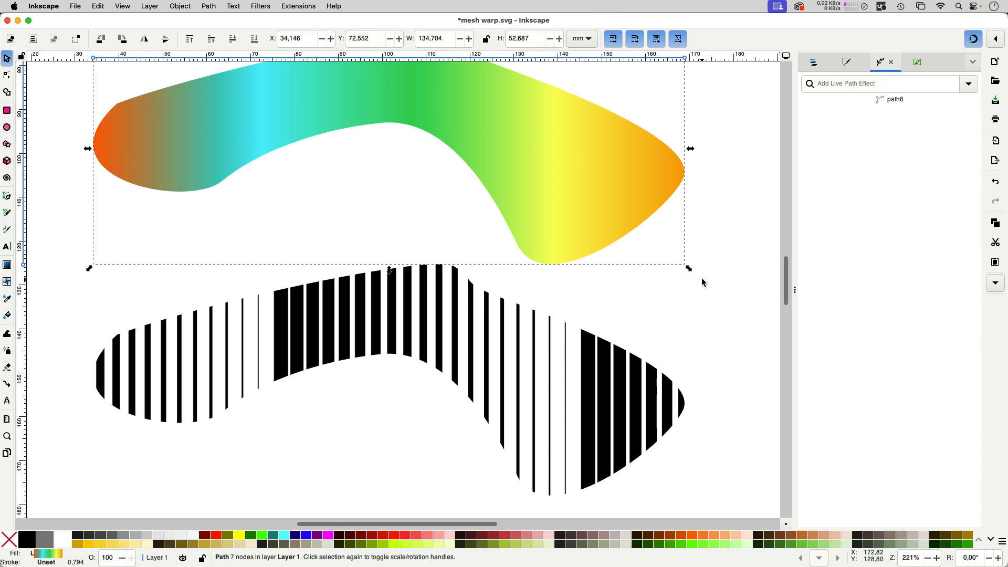
{"action": "scroll", "coordinate": [719, 279], "scroll_direction": "up", "scroll_amount": 3}
{"action": "left_click", "coordinate": [969, 84]}
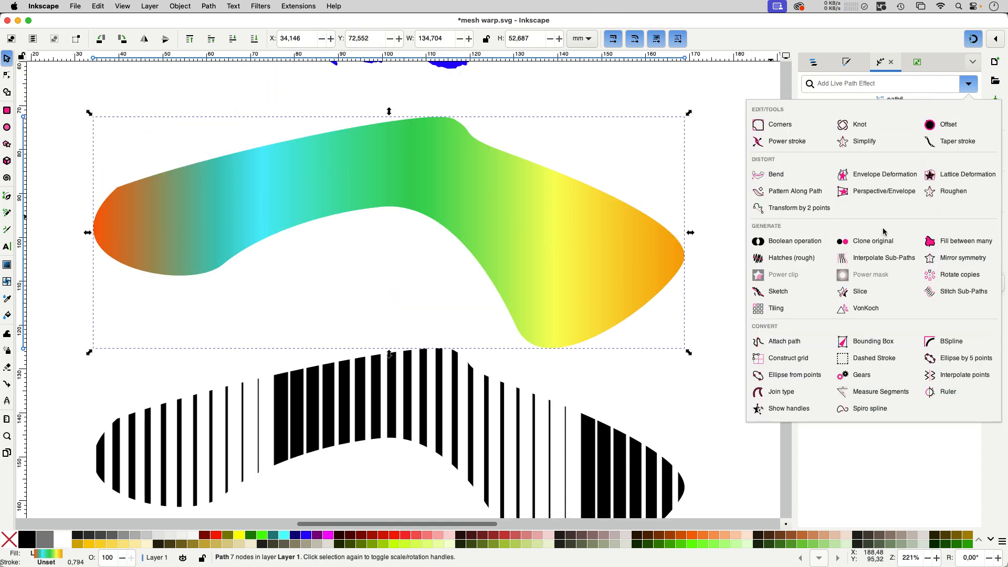
{"action": "left_click", "coordinate": [974, 176]}
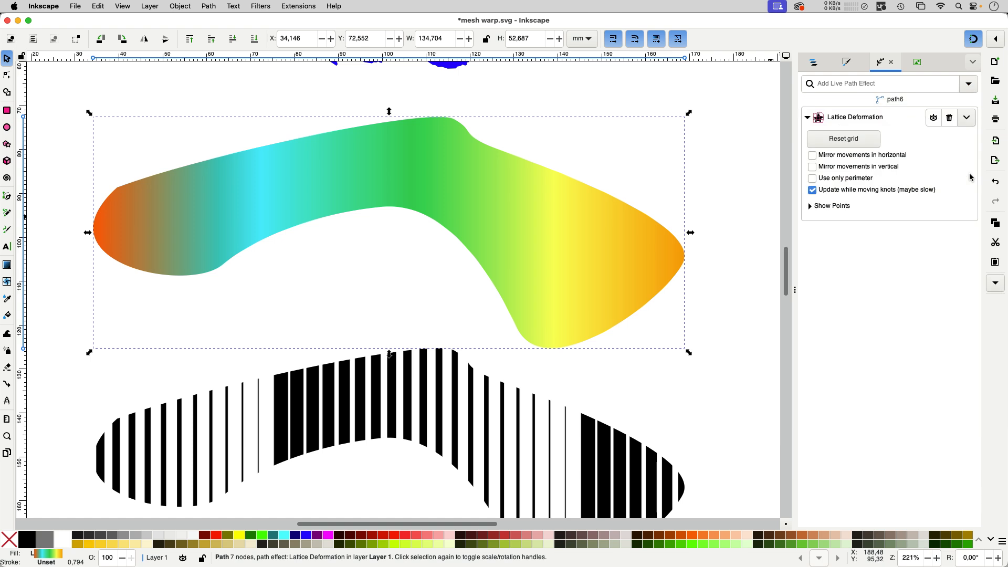
Step: Distort the gradient shape by pulling the upper and middle lattice points of its right inner column down toward the centre
{"action": "left_click", "coordinate": [7, 76]}
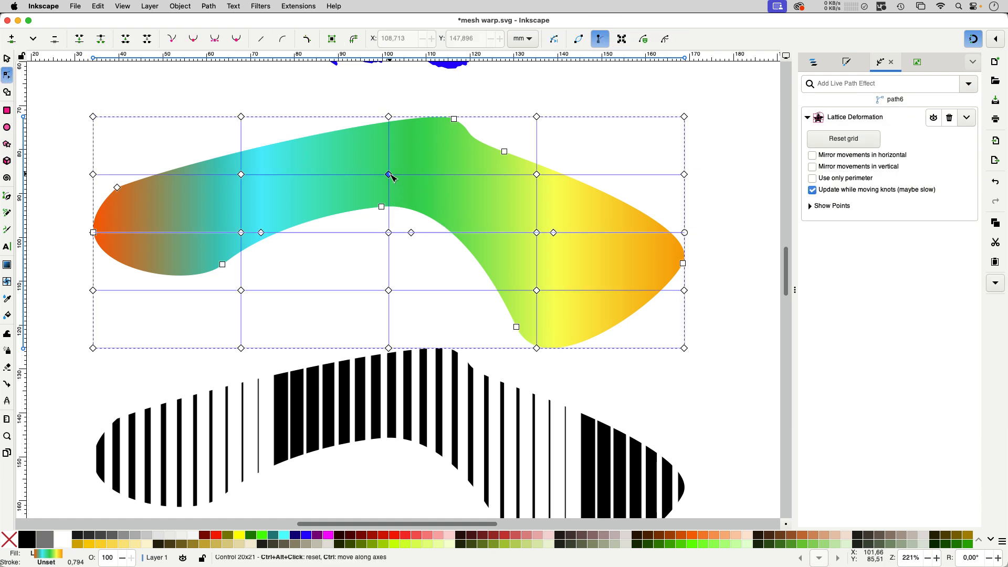
{"action": "left_click_drag", "start_coordinate": [537, 174], "coordinate": [451, 200]}
{"action": "left_click_drag", "start_coordinate": [537, 233], "coordinate": [469, 261]}
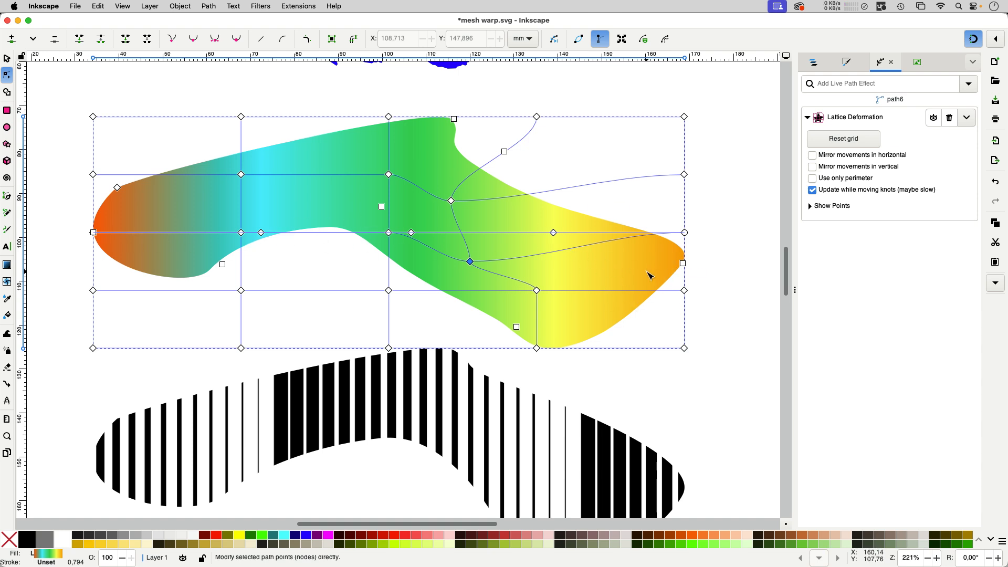
Step: Apply the Envelope Deformation path effect to the black striped pattern shape
{"action": "scroll", "coordinate": [704, 372], "scroll_direction": "down", "scroll_amount": 10}
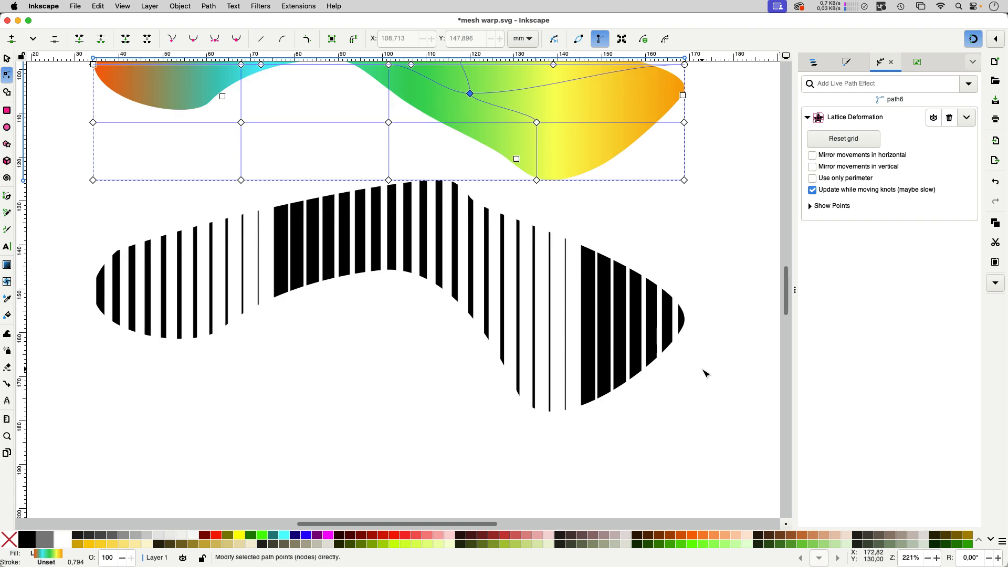
{"action": "left_click", "coordinate": [8, 56]}
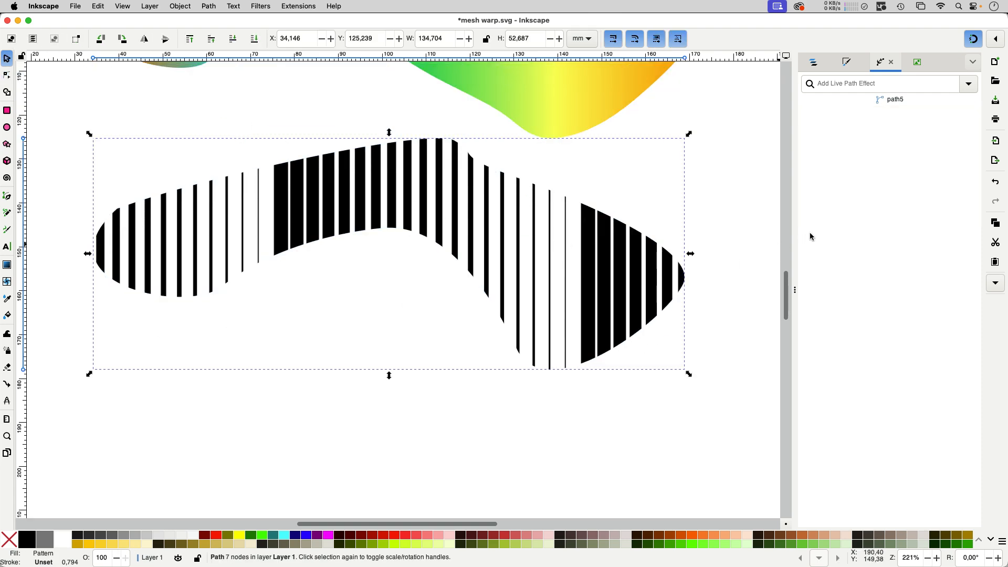
{"action": "left_click", "coordinate": [969, 84]}
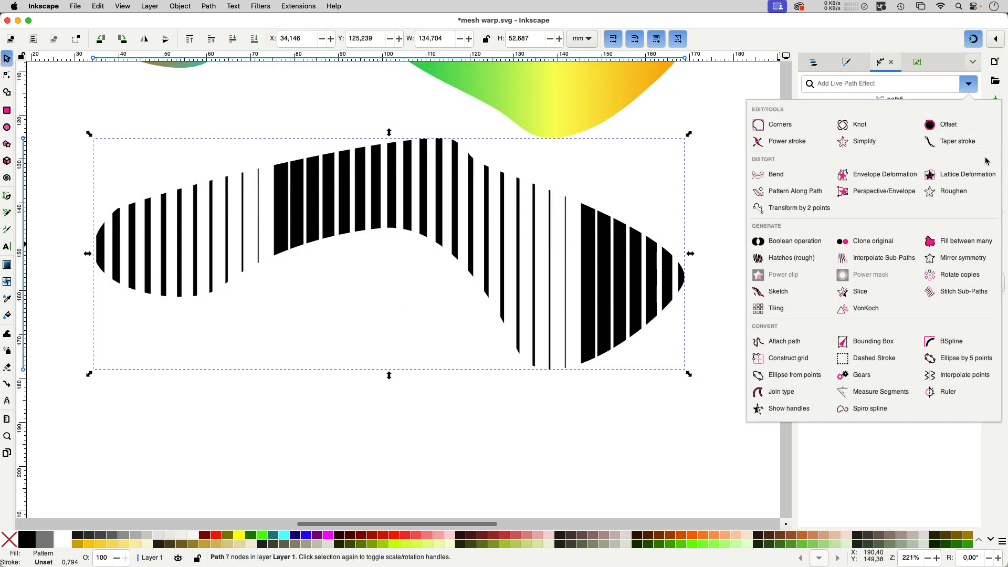
{"action": "left_click", "coordinate": [881, 178]}
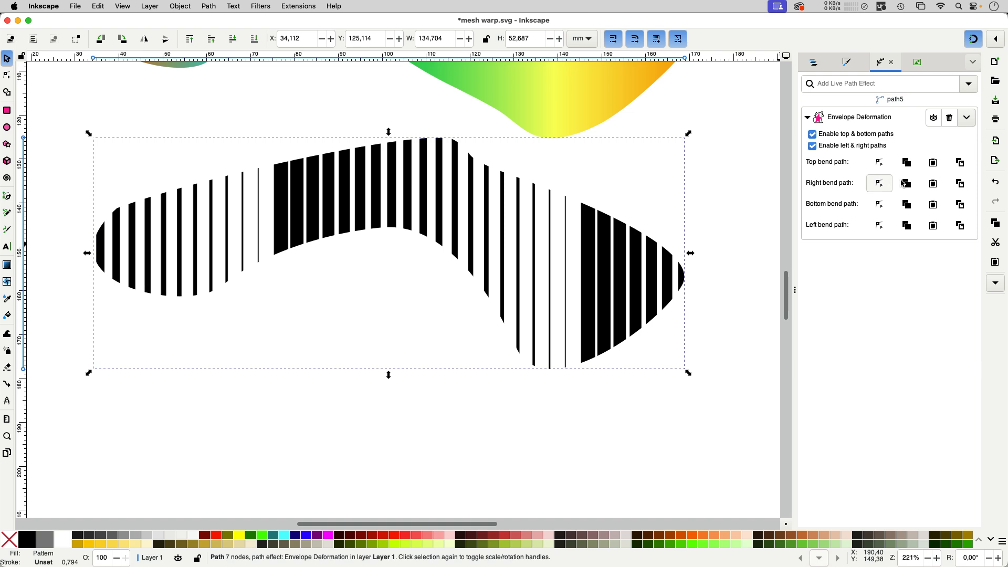
Step: Curve the envelope's top bend path down on its left side and up on its right side, and deselect the striped shape
{"action": "left_click", "coordinate": [880, 163]}
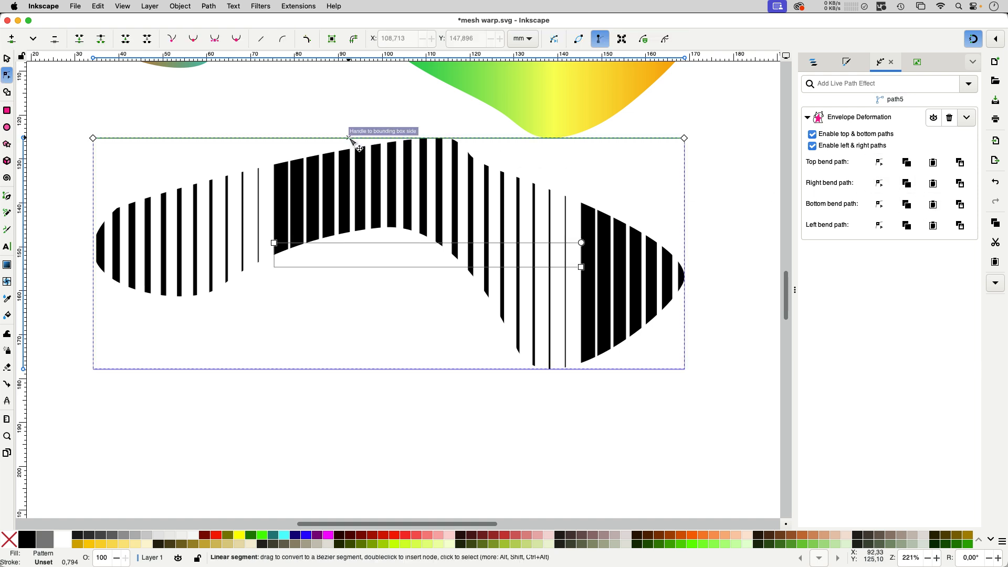
{"action": "left_click", "coordinate": [297, 139]}
{"action": "left_click_drag", "start_coordinate": [290, 139], "coordinate": [217, 315]}
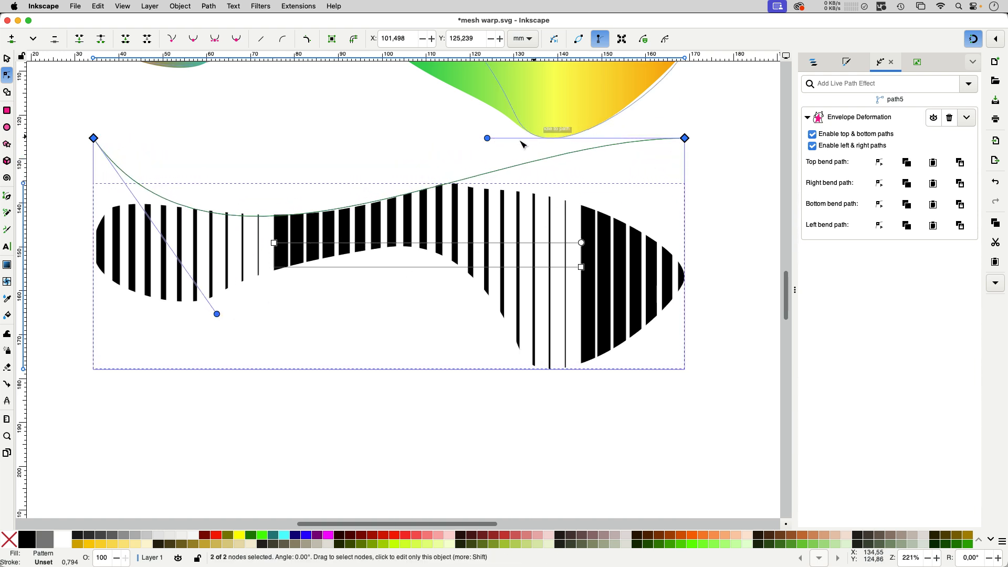
{"action": "left_click_drag", "start_coordinate": [488, 138], "coordinate": [397, 98]}
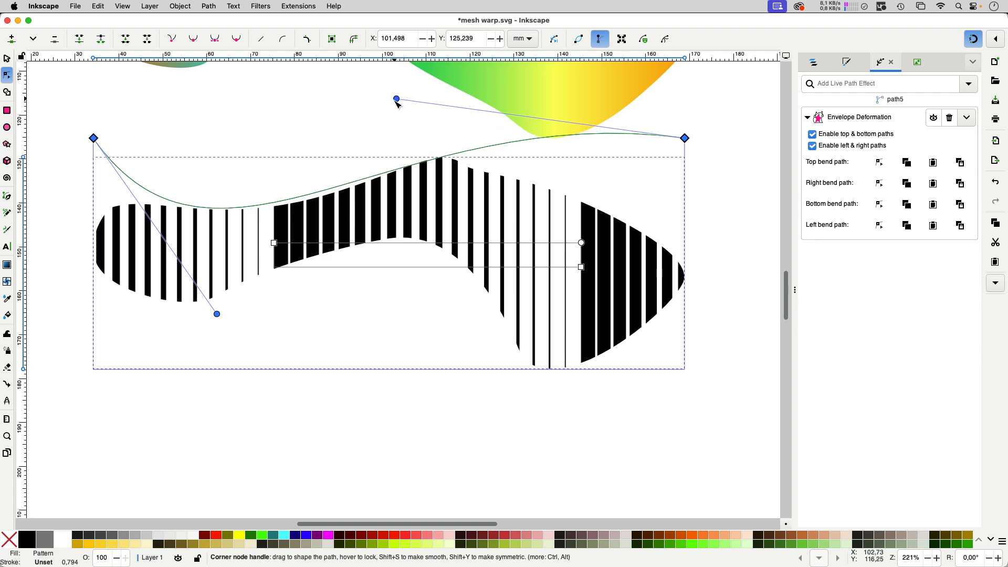
{"action": "left_click", "coordinate": [7, 59]}
{"action": "left_click", "coordinate": [631, 496]}
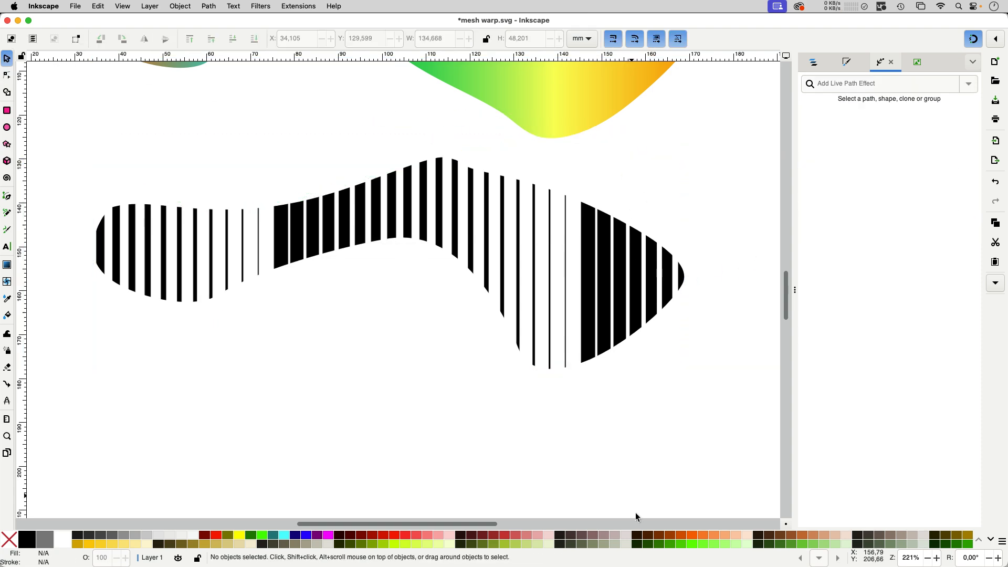
Step: Switch to Affinity and put the HELLO text into a new Mesh warp group
{"action": "left_click", "coordinate": [652, 558]}
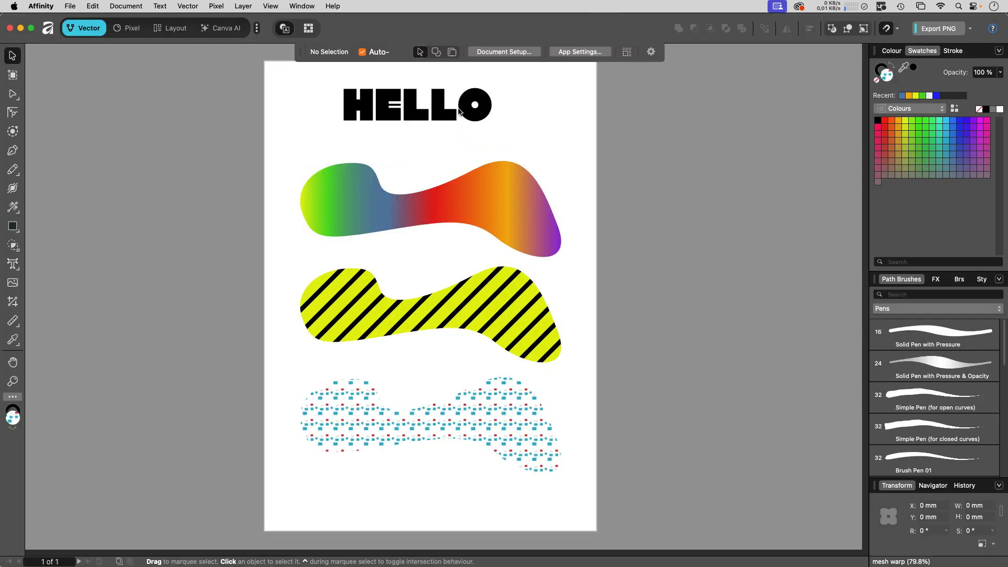
{"action": "left_click", "coordinate": [460, 112]}
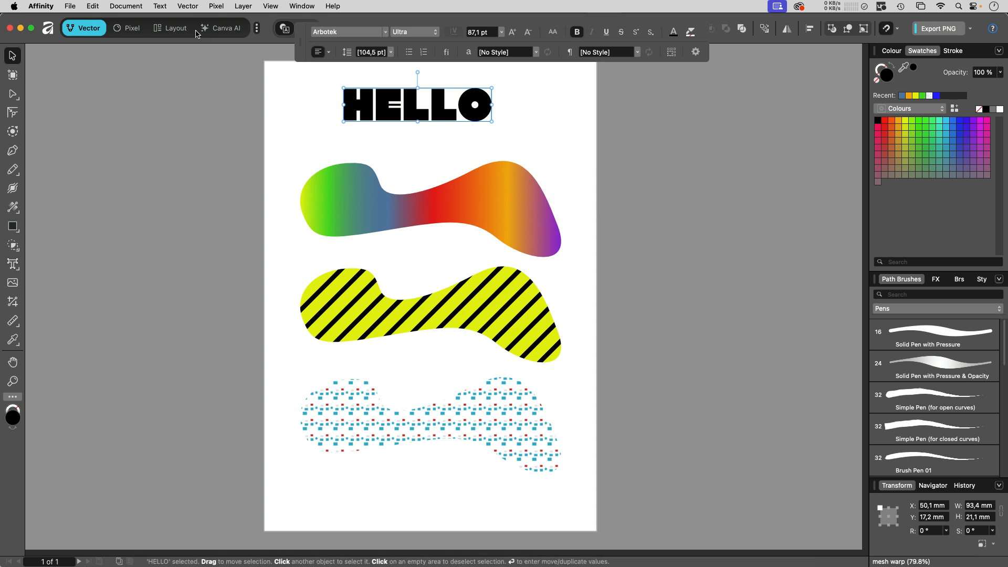
{"action": "left_click", "coordinate": [188, 6]}
{"action": "mouse_move", "coordinate": [209, 128]}
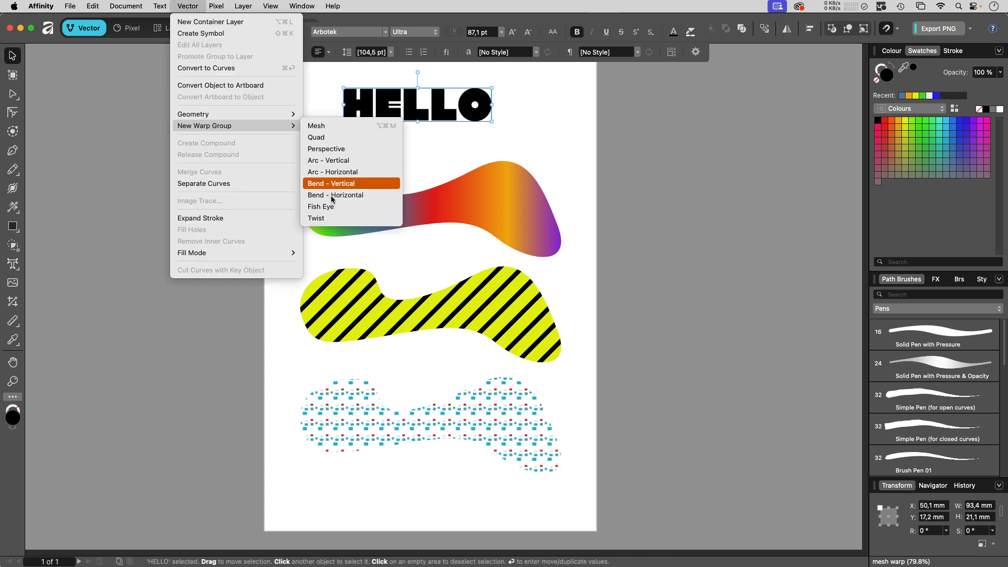
{"action": "left_click", "coordinate": [331, 127]}
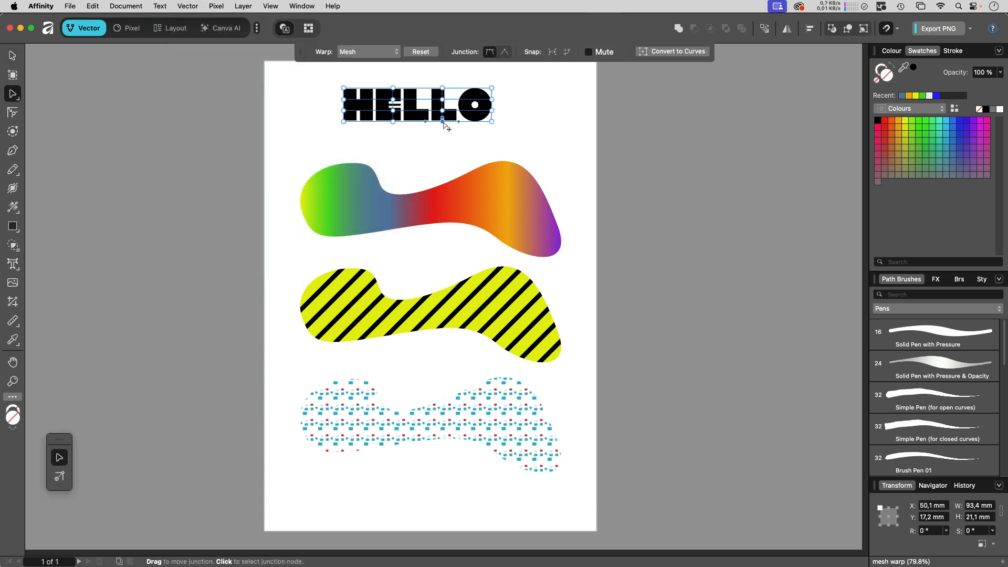
Step: Distort the HELLO mesh by pulling a bottom junction downward and stretching the right part outward, and finish mesh editing
{"action": "left_click_drag", "start_coordinate": [443, 122], "coordinate": [444, 160]}
{"action": "left_click_drag", "start_coordinate": [444, 105], "coordinate": [532, 97]}
{"action": "key", "text": "v"}
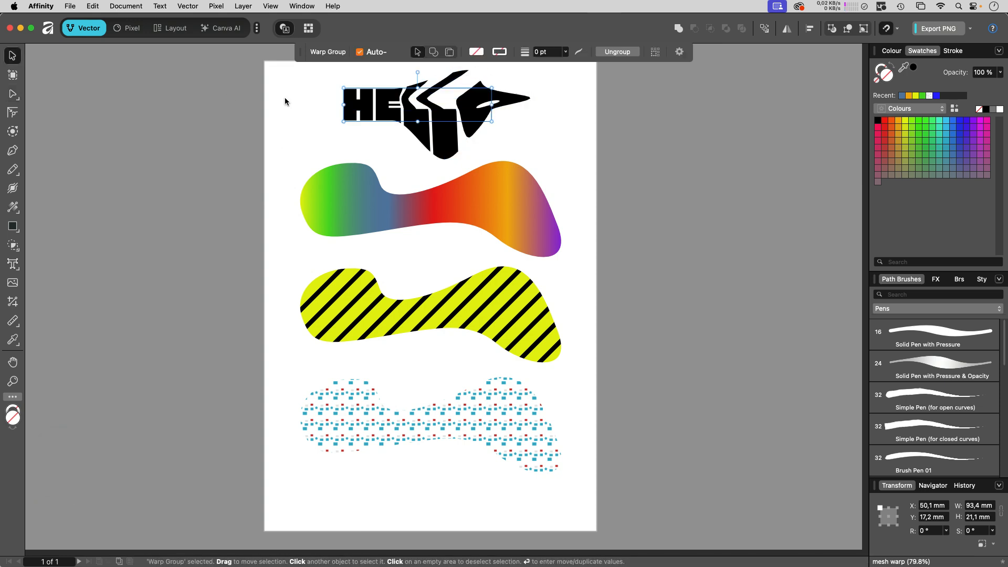
Step: Replace the E with A in the text inside the warp group so it reads HALLO, and deselect it
{"action": "double_click", "coordinate": [430, 109]}
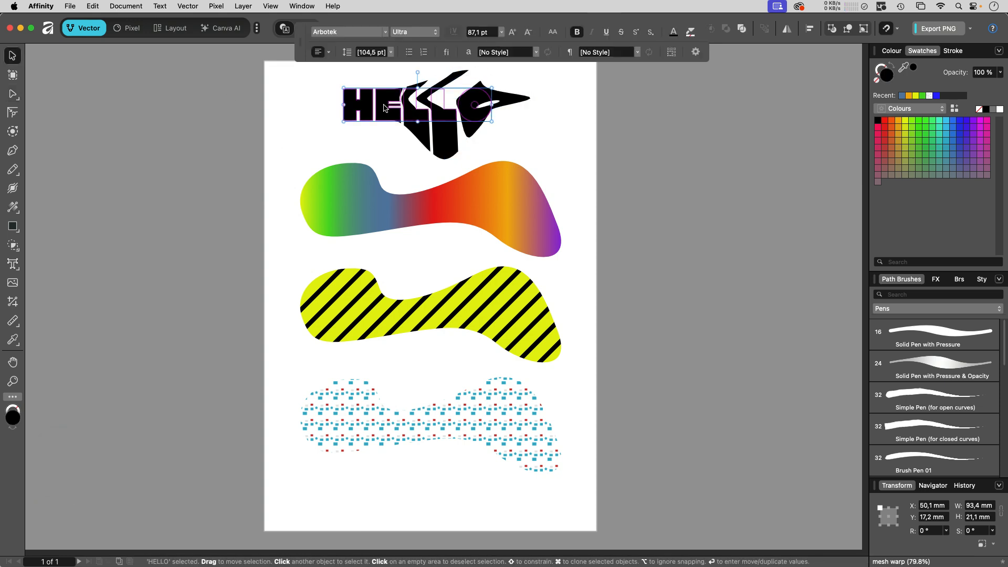
{"action": "left_click", "coordinate": [13, 264]}
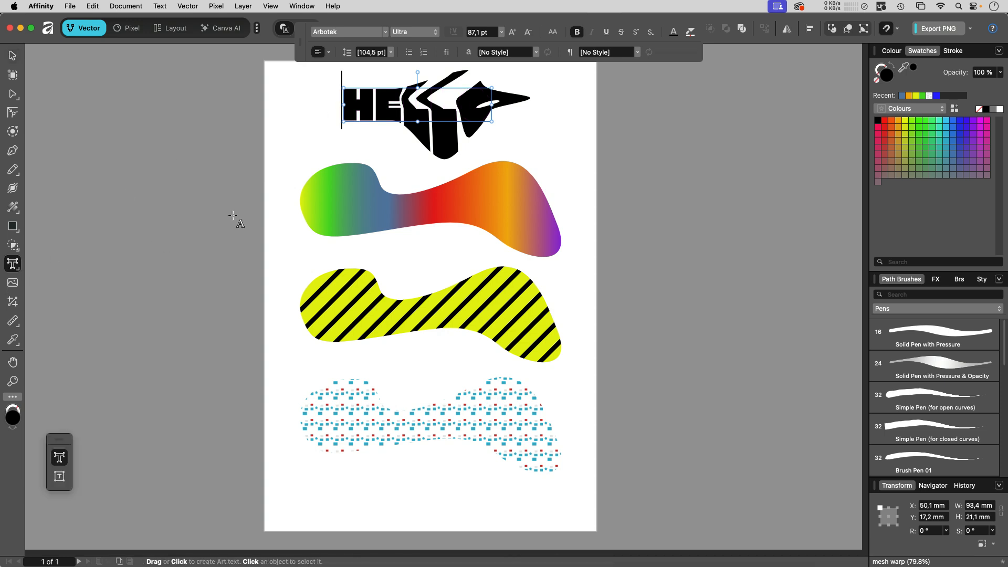
{"action": "left_click_drag", "start_coordinate": [374, 110], "coordinate": [484, 116]}
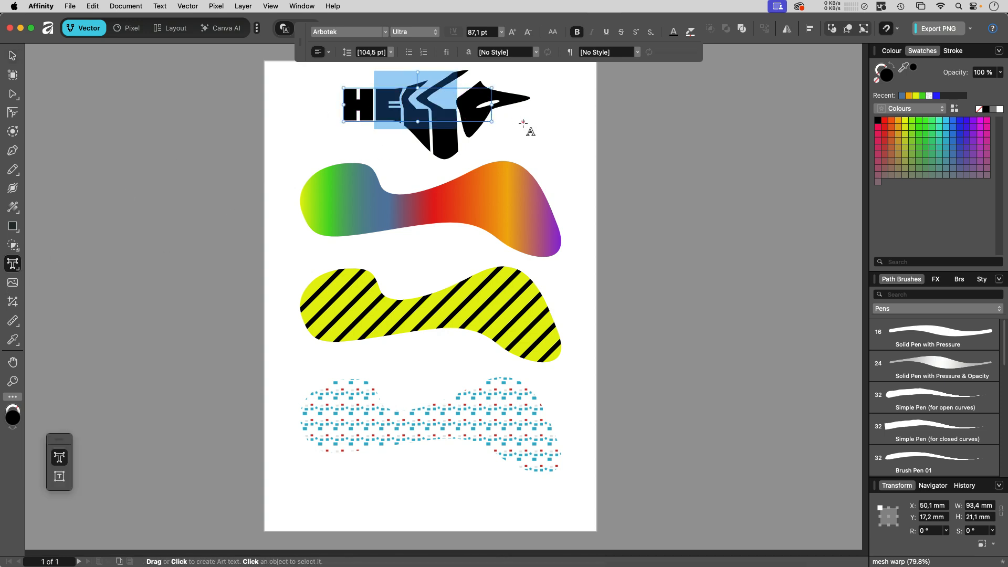
{"action": "left_click_drag", "start_coordinate": [377, 110], "coordinate": [394, 112]}
{"action": "type", "text": "A"}
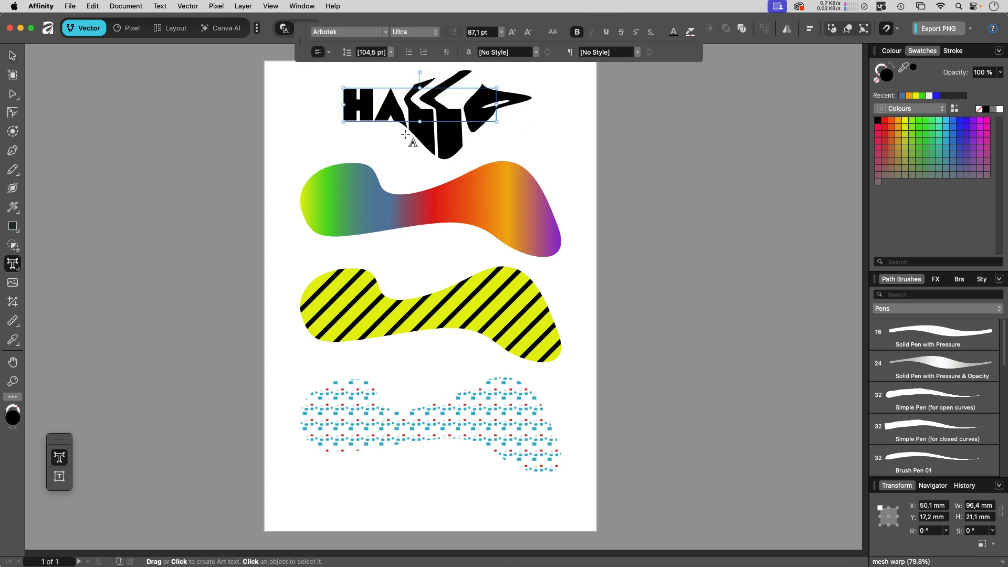
{"action": "key", "text": "Escape"}
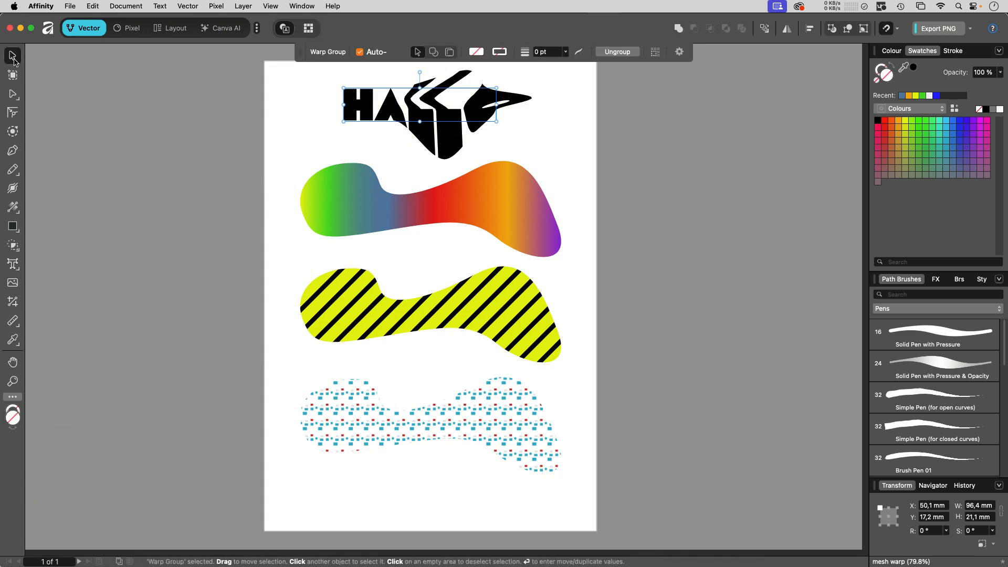
{"action": "left_click", "coordinate": [228, 138]}
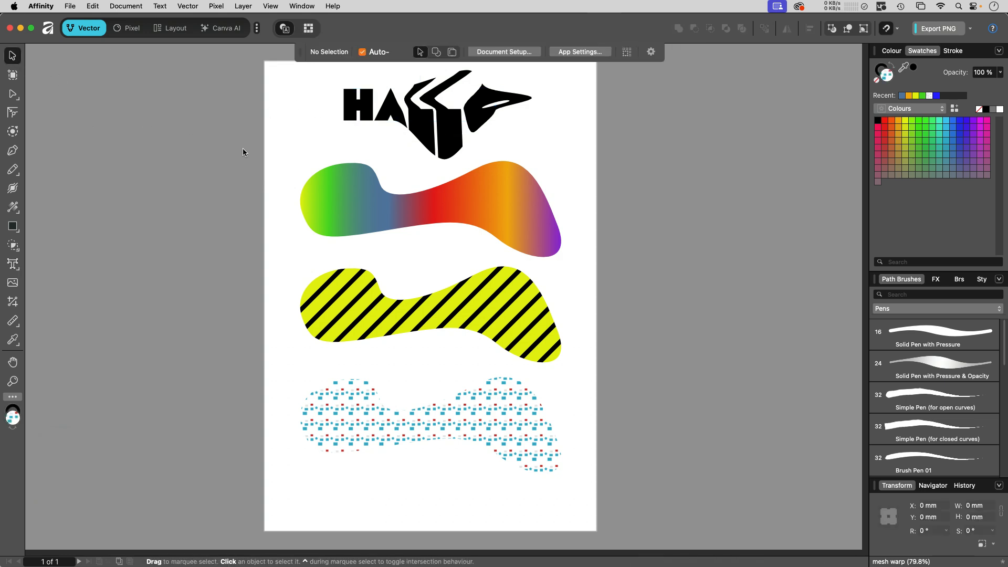
Step: Put the gradient-filled curve into a new Mesh warp group
{"action": "left_click", "coordinate": [525, 218]}
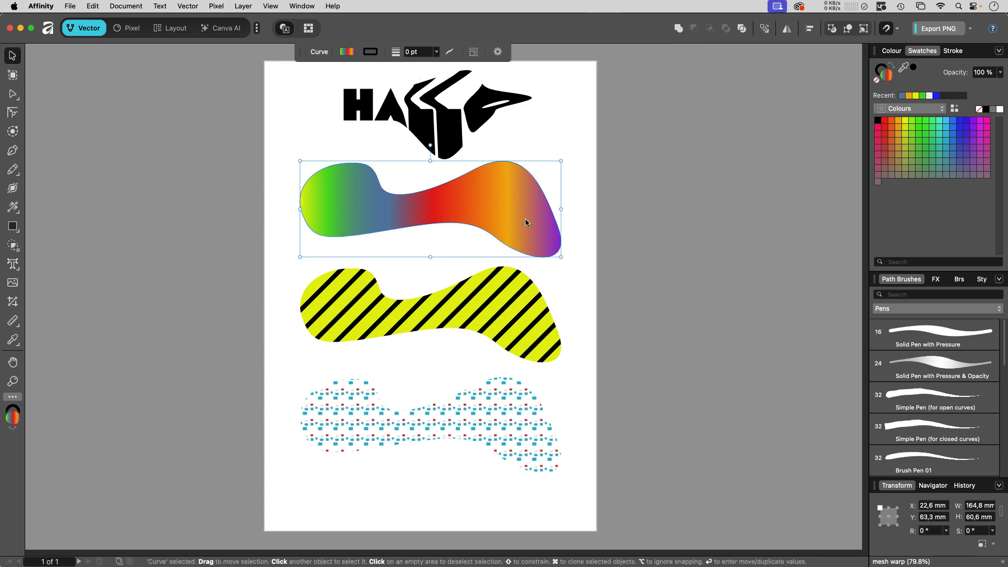
{"action": "left_click", "coordinate": [187, 6]}
{"action": "mouse_move", "coordinate": [236, 126]}
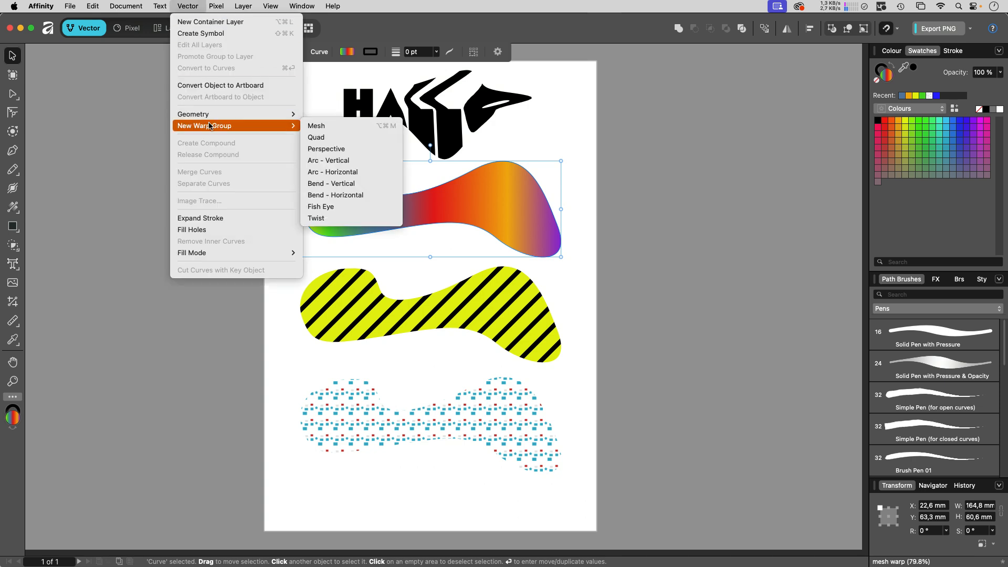
{"action": "left_click", "coordinate": [336, 129]}
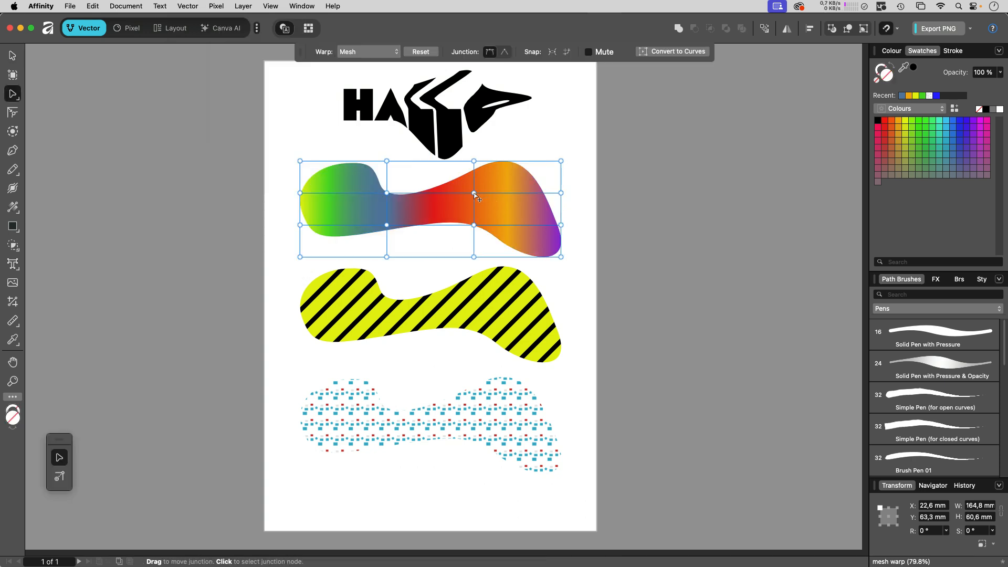
Step: Distort the gradient shape's mesh into a forked right end by moving its right-hand junctions, lower a top-edge junction, and finish mesh editing
{"action": "left_click_drag", "start_coordinate": [474, 193], "coordinate": [528, 183]}
{"action": "left_click_drag", "start_coordinate": [475, 226], "coordinate": [521, 277]}
{"action": "left_click_drag", "start_coordinate": [561, 225], "coordinate": [513, 215]}
{"action": "left_click_drag", "start_coordinate": [560, 193], "coordinate": [597, 185]}
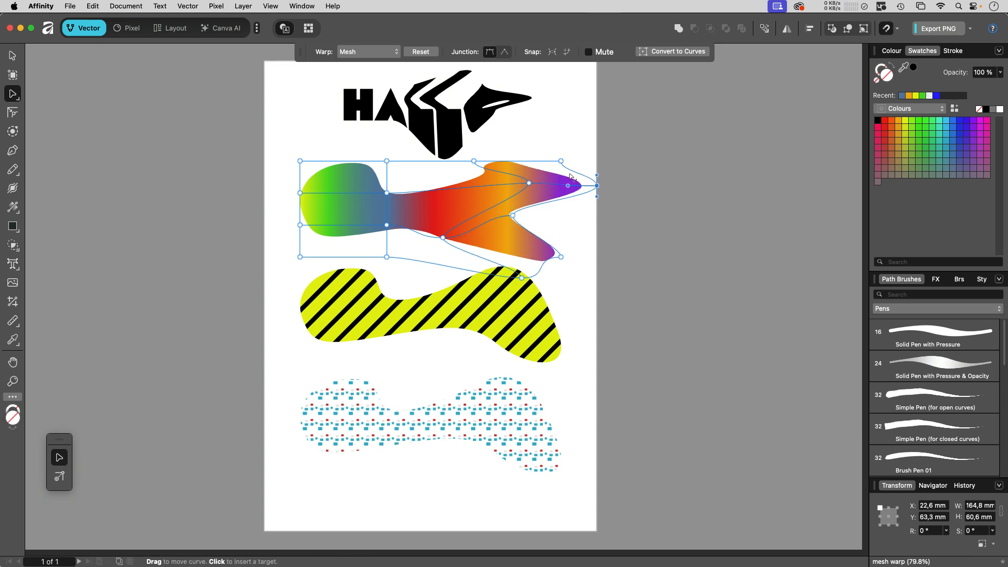
{"action": "left_click_drag", "start_coordinate": [467, 162], "coordinate": [443, 185]}
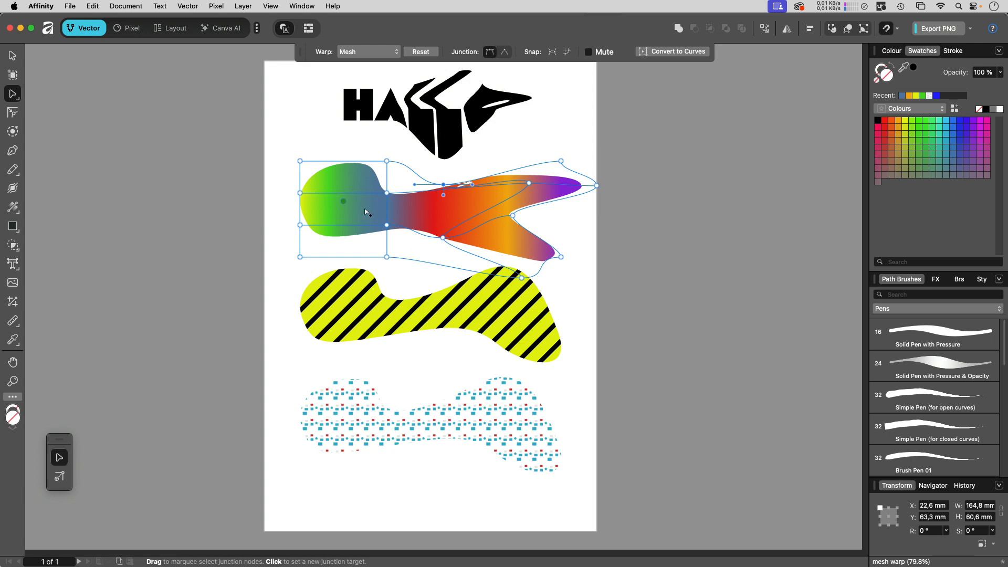
{"action": "left_click", "coordinate": [10, 55]}
Step: Put the yellow-and-black striped curve into a new Mesh warp group and pull its right inner and bottom-edge junctions outward
{"action": "left_click", "coordinate": [549, 321]}
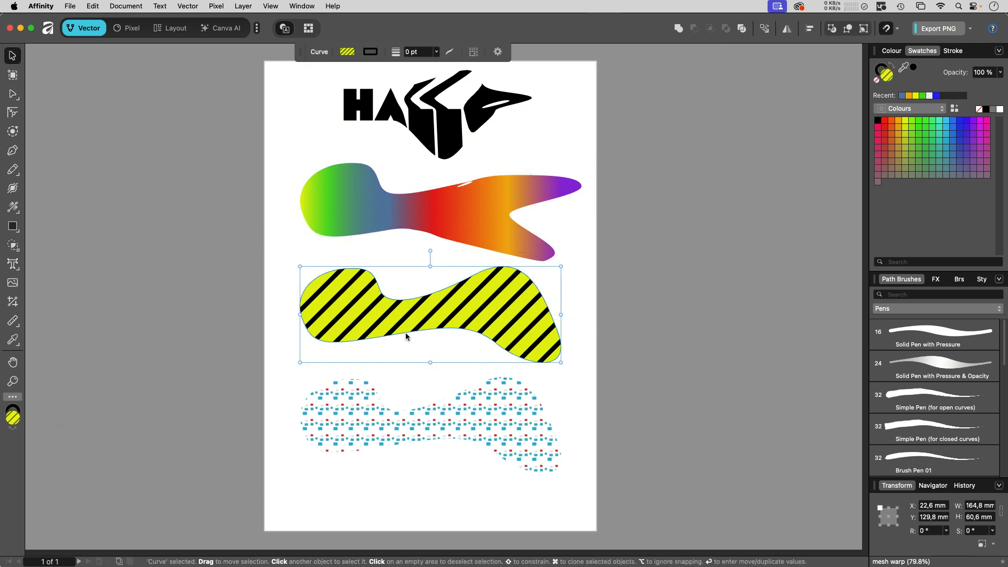
{"action": "left_click", "coordinate": [179, 6]}
{"action": "mouse_move", "coordinate": [209, 127]}
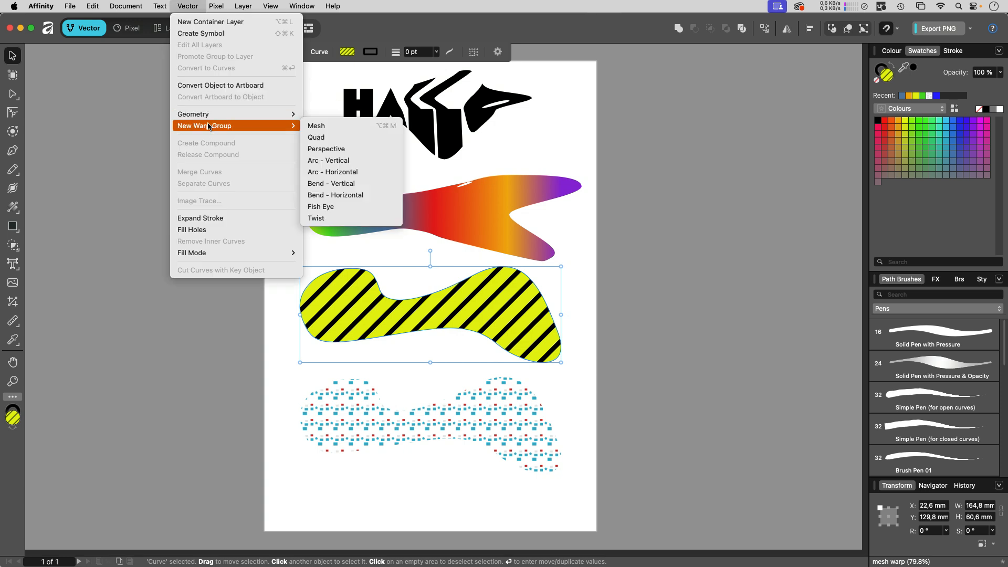
{"action": "left_click", "coordinate": [329, 126]}
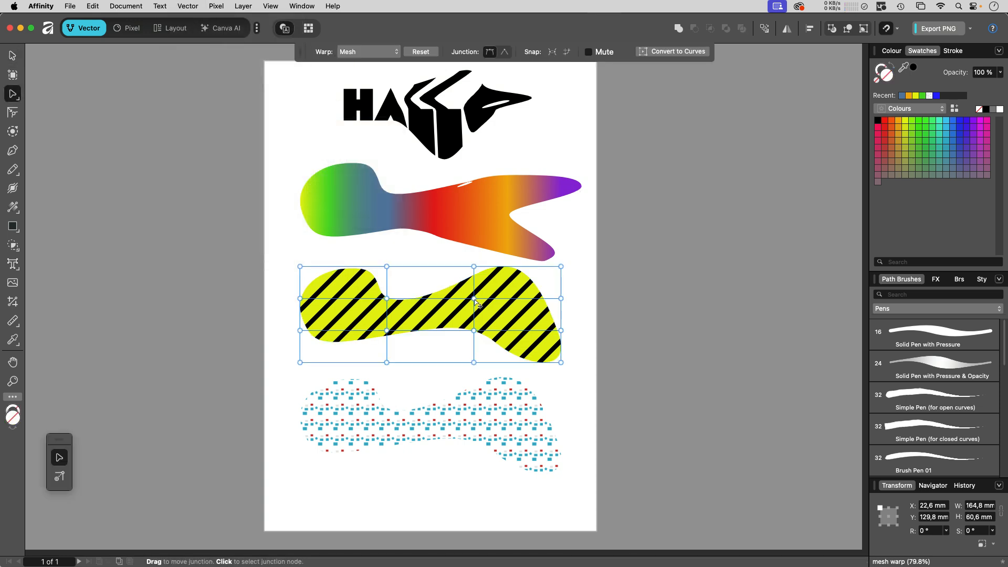
{"action": "left_click_drag", "start_coordinate": [488, 299], "coordinate": [422, 279]}
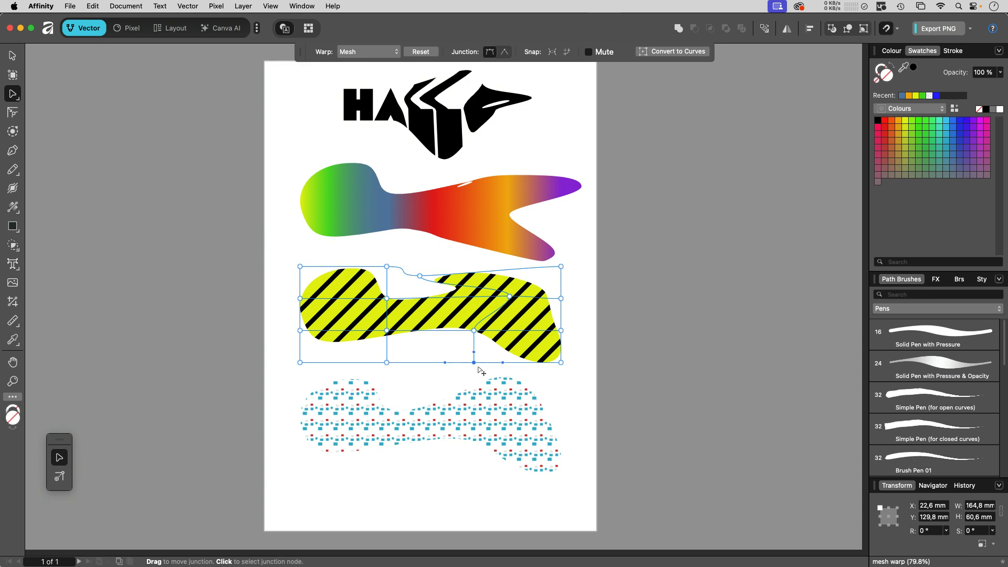
{"action": "left_click_drag", "start_coordinate": [474, 362], "coordinate": [521, 388]}
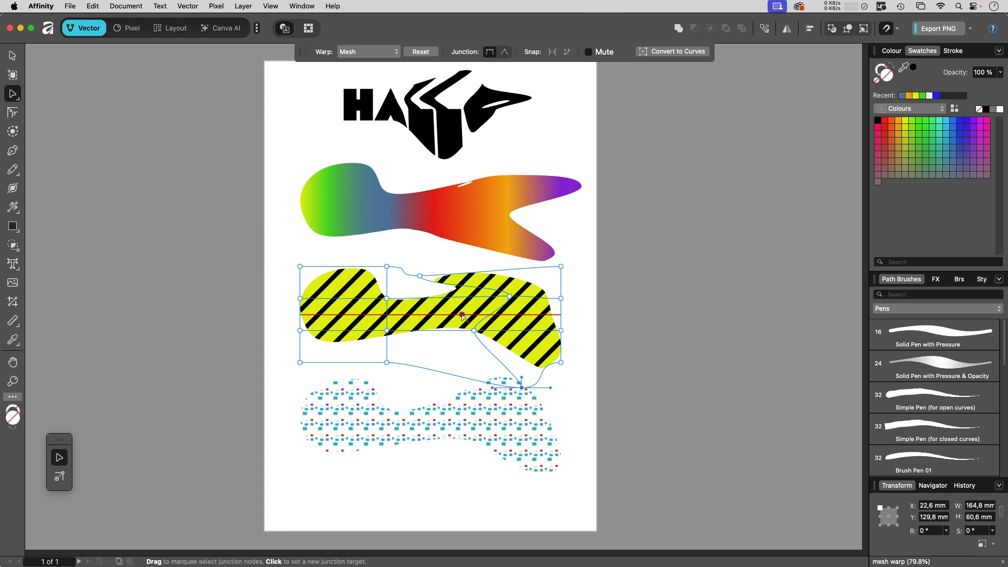
Step: Finish editing the striped shape's mesh, select the bottom dotted-pattern curve, and check its fill type with the Gradient tool
{"action": "key", "text": "v"}
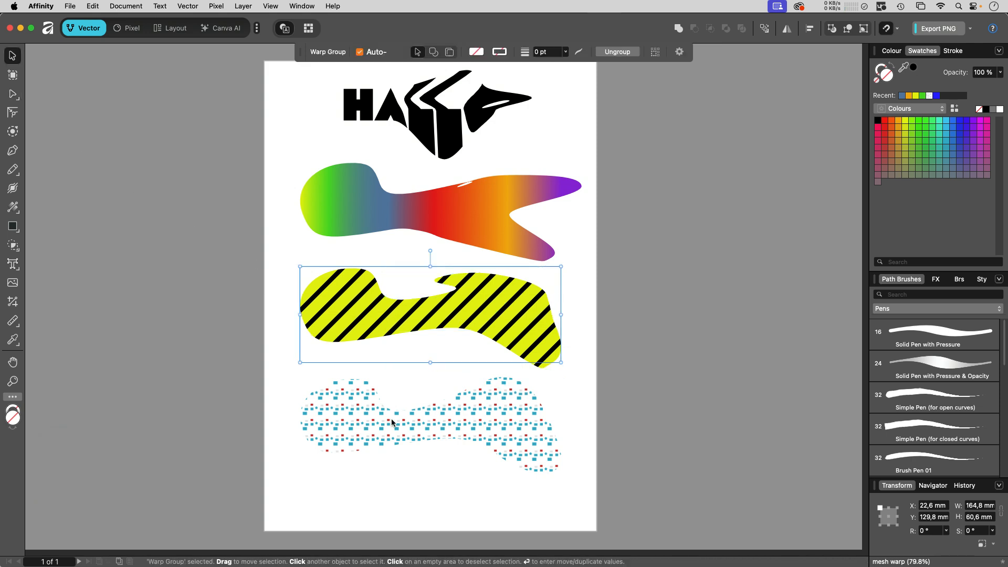
{"action": "left_click", "coordinate": [519, 411]}
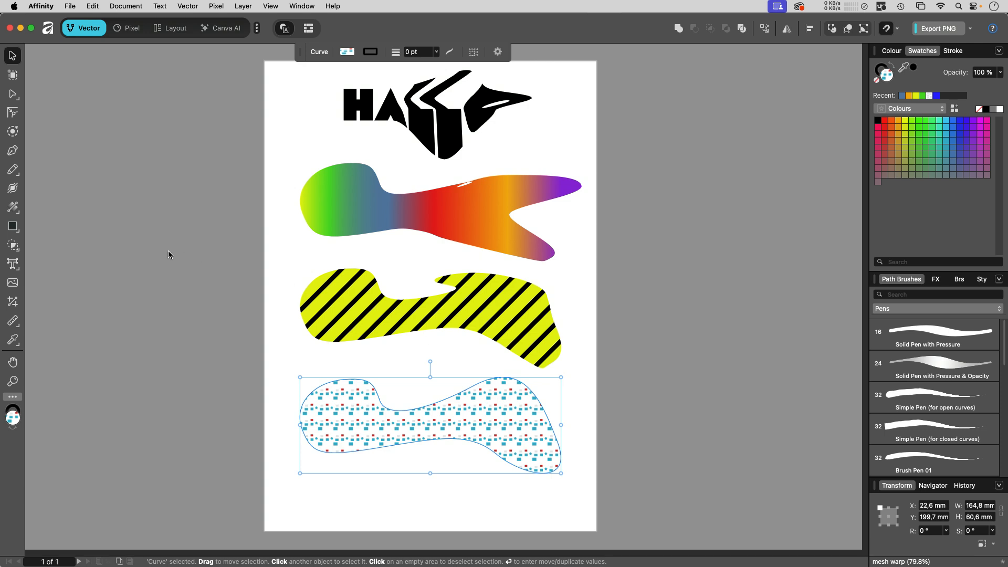
{"action": "left_click", "coordinate": [13, 207]}
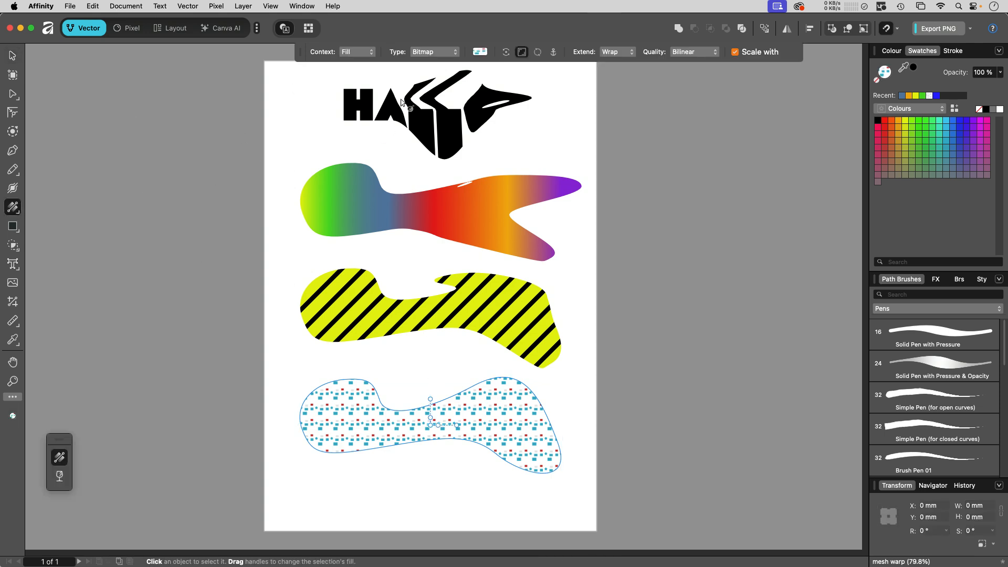
{"action": "left_click", "coordinate": [450, 52]}
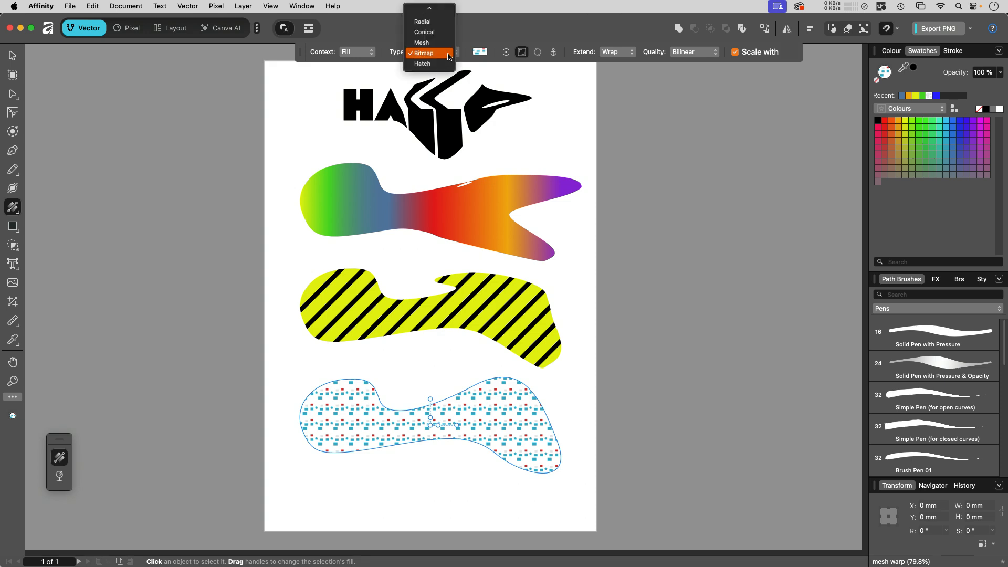
{"action": "left_click", "coordinate": [518, 27]}
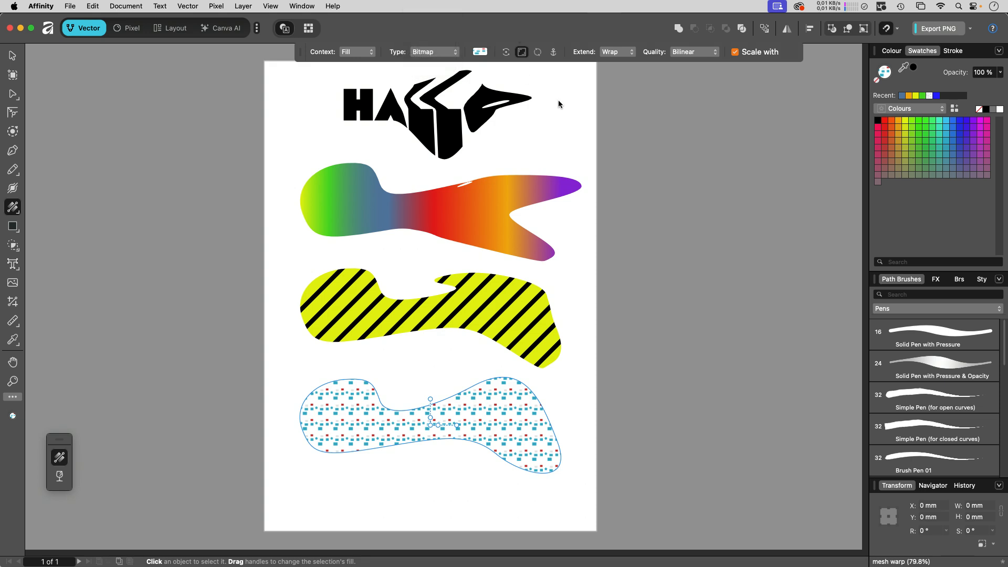
{"action": "left_click", "coordinate": [13, 55]}
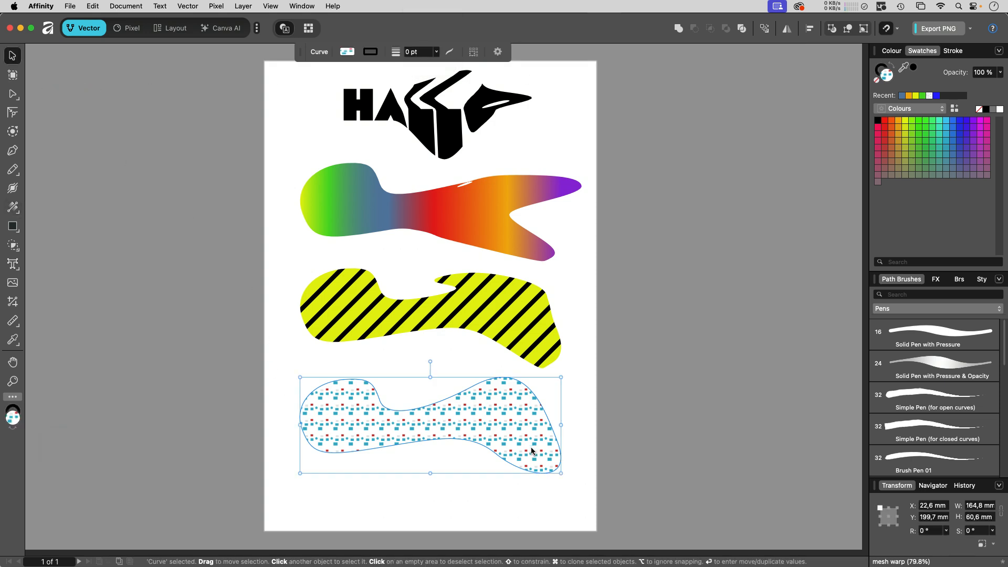
Step: Put the bottom dotted-pattern curve into a new Mesh warp group
{"action": "left_click", "coordinate": [195, 8]}
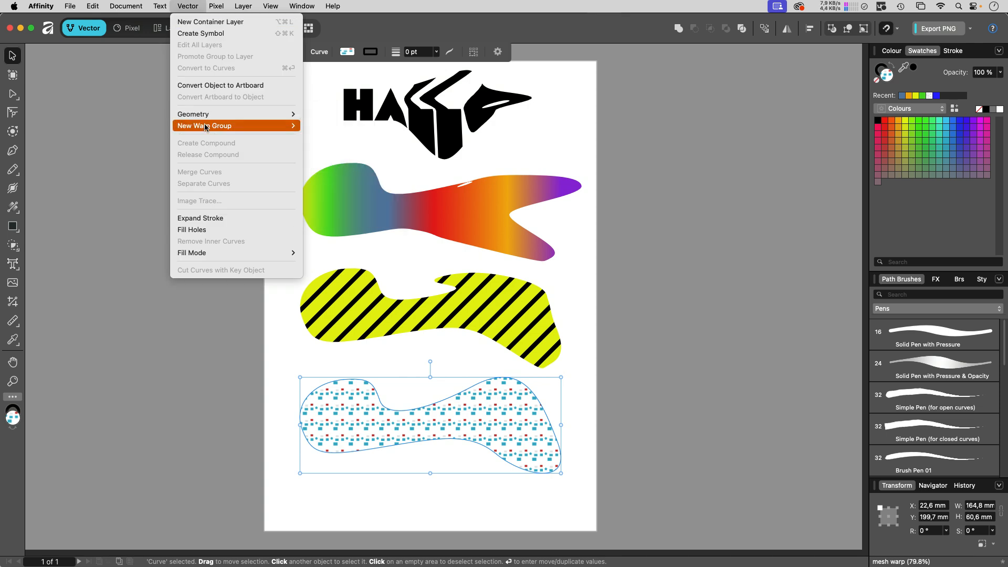
{"action": "mouse_move", "coordinate": [236, 126]}
{"action": "left_click", "coordinate": [318, 127]}
Step: Distort the patterned shape's mesh by shifting its four inner junctions, raise the right junction on its top edge, and finish mesh editing
{"action": "left_click_drag", "start_coordinate": [474, 410], "coordinate": [512, 399]}
{"action": "left_click_drag", "start_coordinate": [474, 442], "coordinate": [446, 454]}
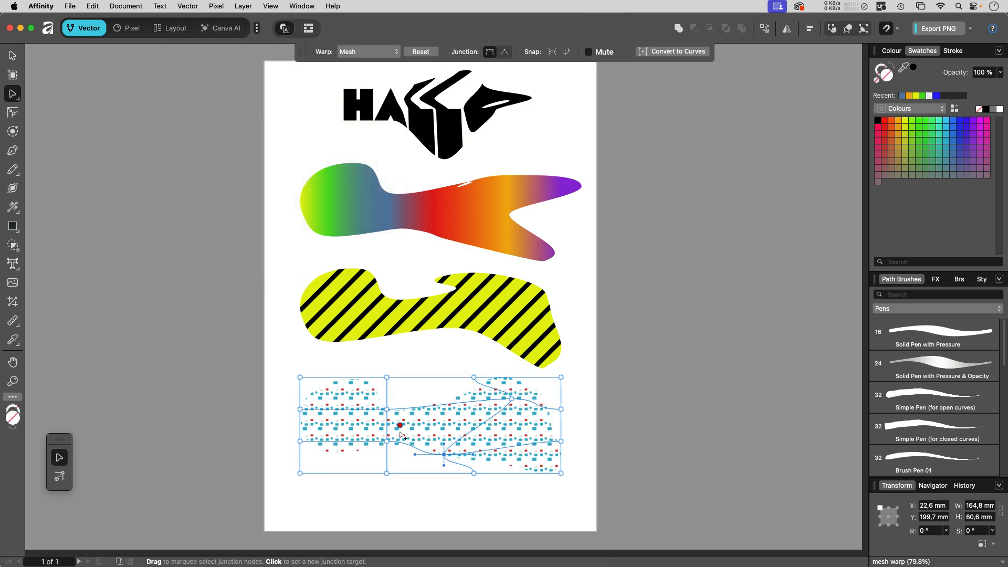
{"action": "left_click_drag", "start_coordinate": [388, 441], "coordinate": [352, 401]}
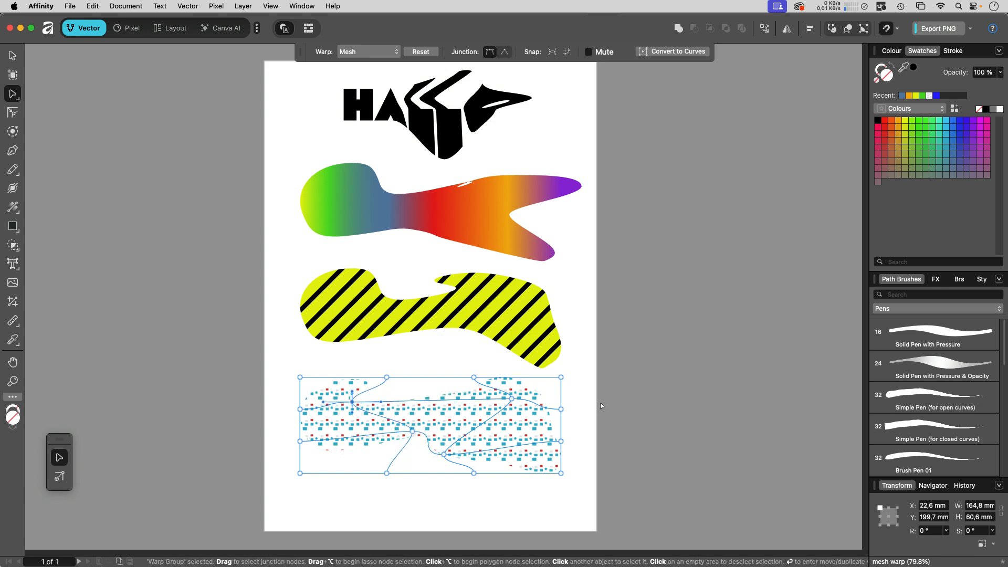
{"action": "left_click_drag", "start_coordinate": [474, 378], "coordinate": [458, 351]}
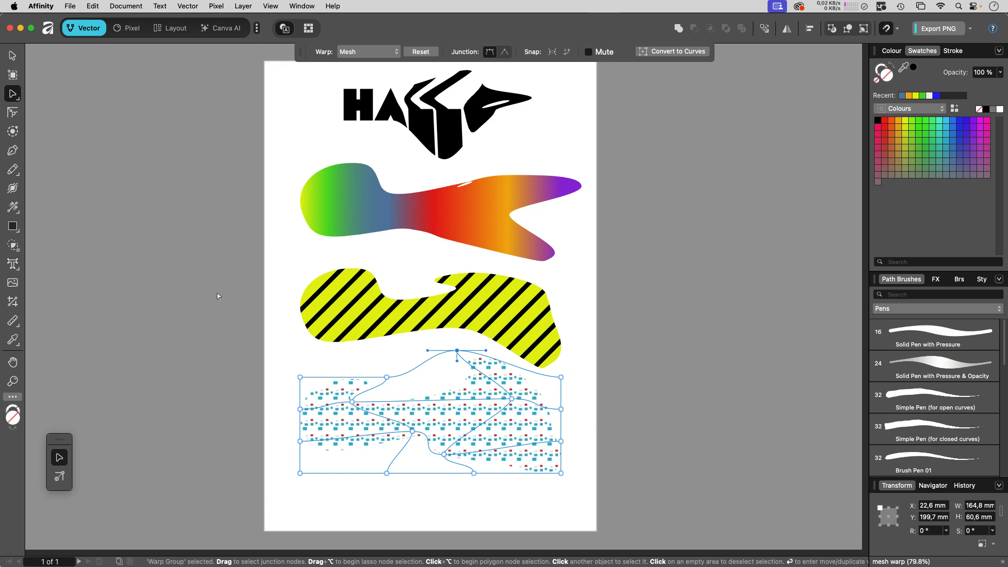
{"action": "left_click", "coordinate": [11, 56]}
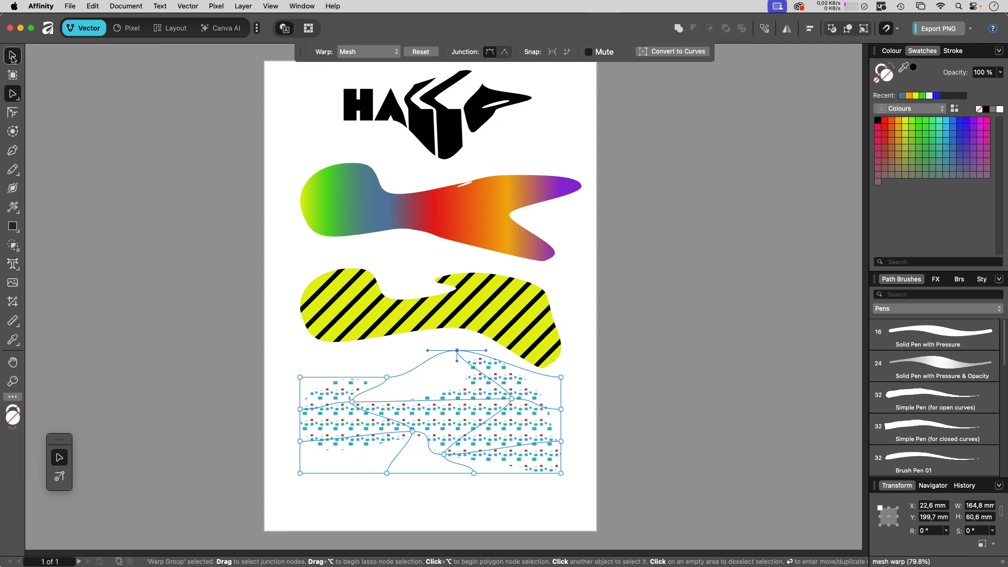